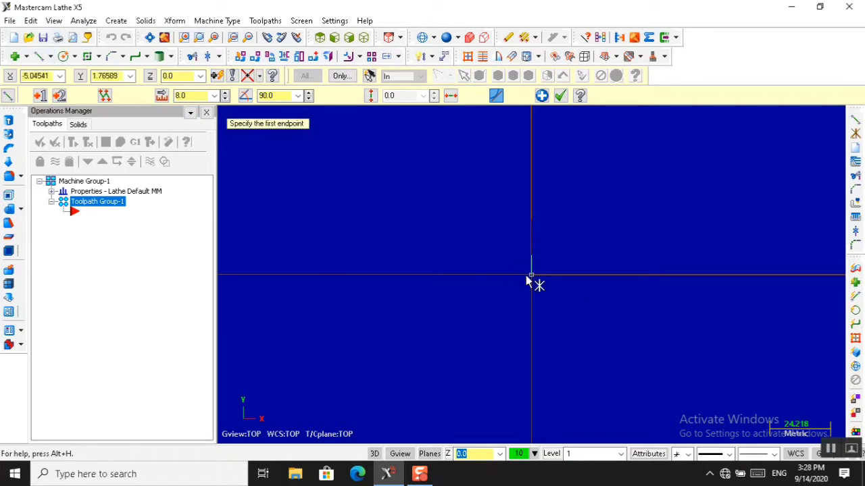
- Draw a 12 mm horizontal line from the origin in the negative X direction at 180 degrees
left_click(531, 274)
left_click(481, 275)
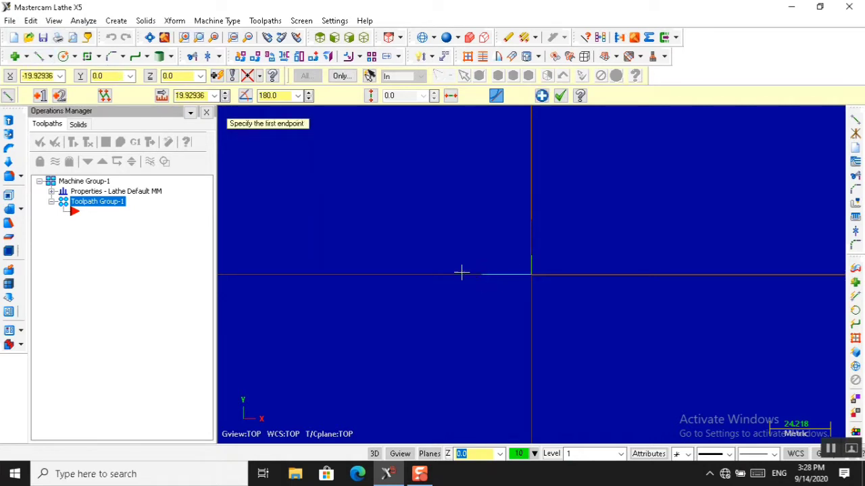
left_click(211, 99)
type("1")
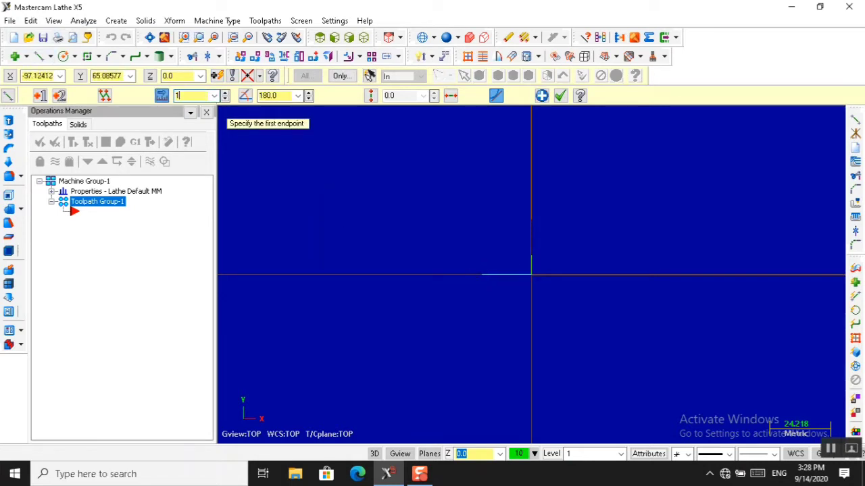
type("2")
key("Return")
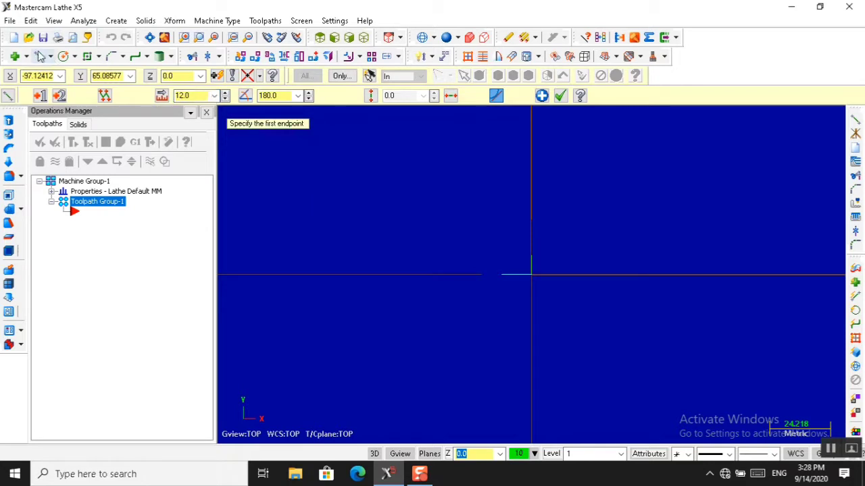
- Draw a 7 mm vertical line upward from the left end of the 12 mm line at 90 degrees
scroll(526, 263, "up", 2)
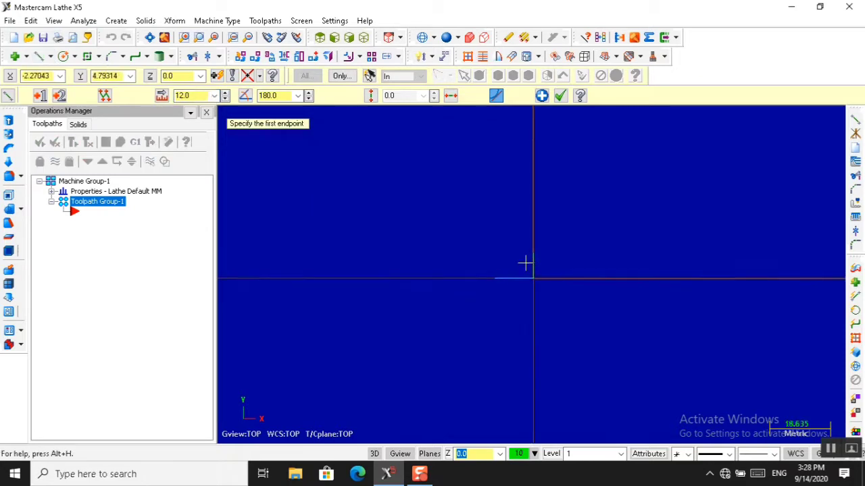
left_click(476, 288)
left_click(475, 203)
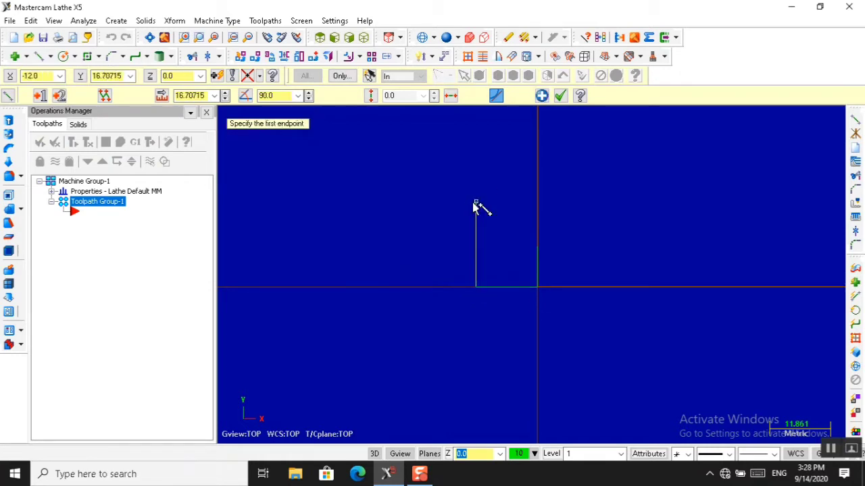
left_click(202, 96)
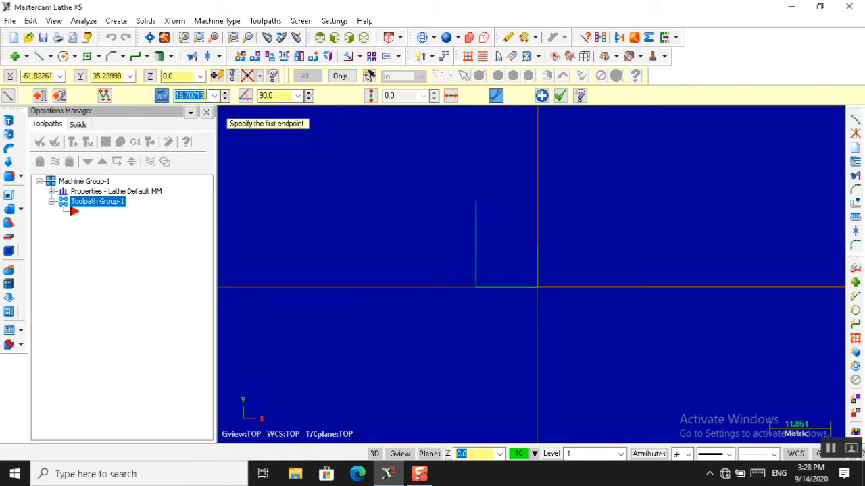
type("7")
key("Return")
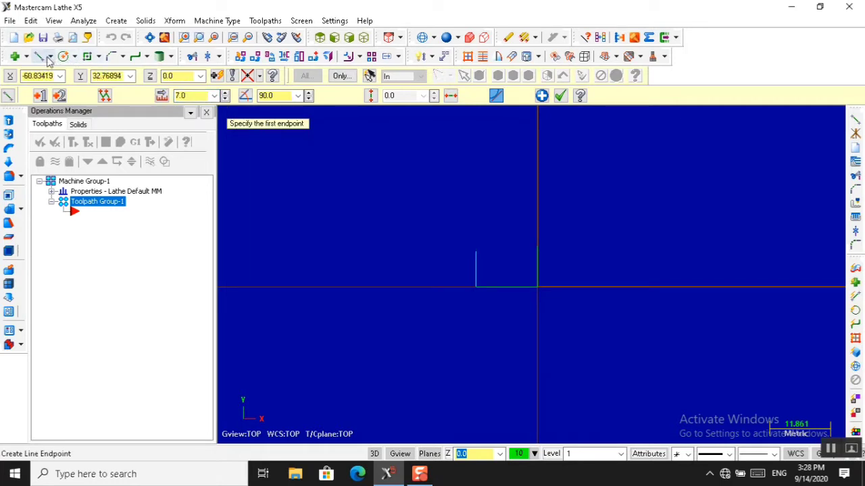
- Continue the axis line from the base of the 7 mm line with a 5 mm segment at 180 degrees
left_click(476, 287)
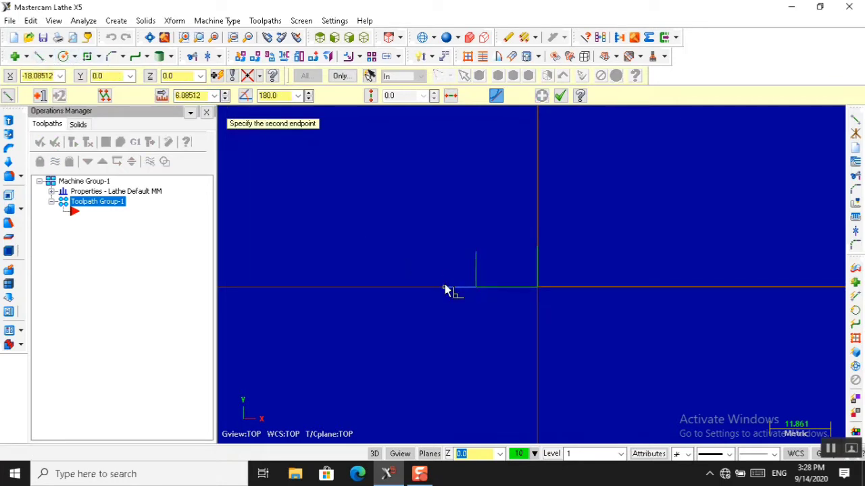
left_click(439, 286)
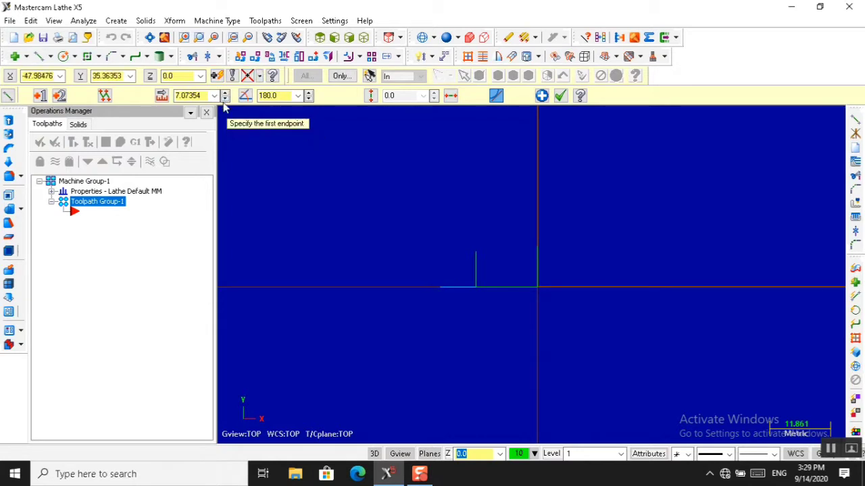
left_click(203, 96)
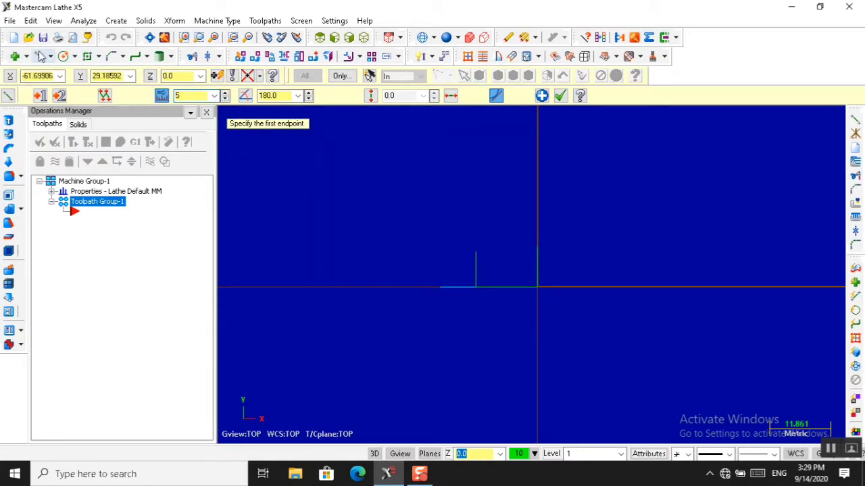
- Draw a horizontal line about 10.4 mm leftward from the 7 mm line's top and a vertical line about 17 mm up from the axis line's left end
left_click(476, 252)
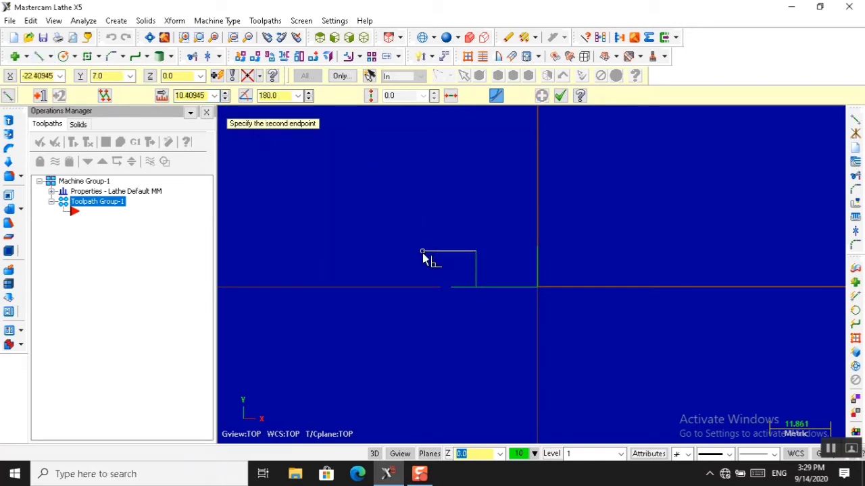
left_click(423, 253)
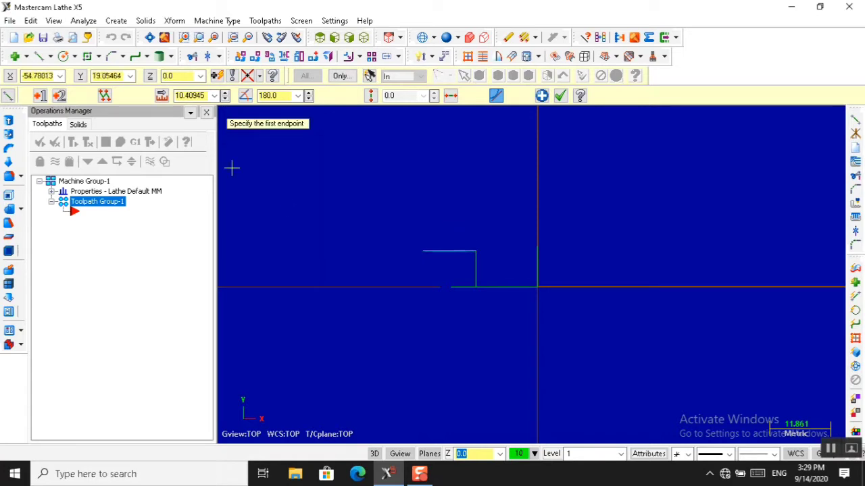
left_click(450, 287)
left_click(449, 201)
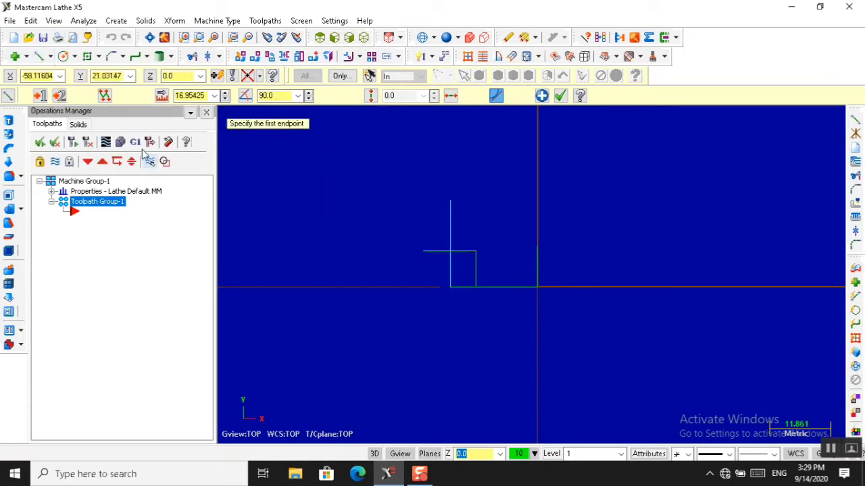
- Extend the 7 mm line upward with a segment of about 10.9 mm and draw a horizontal line about 13.5 mm leftward from the 8 mm line's top
left_click(476, 251)
left_click(476, 195)
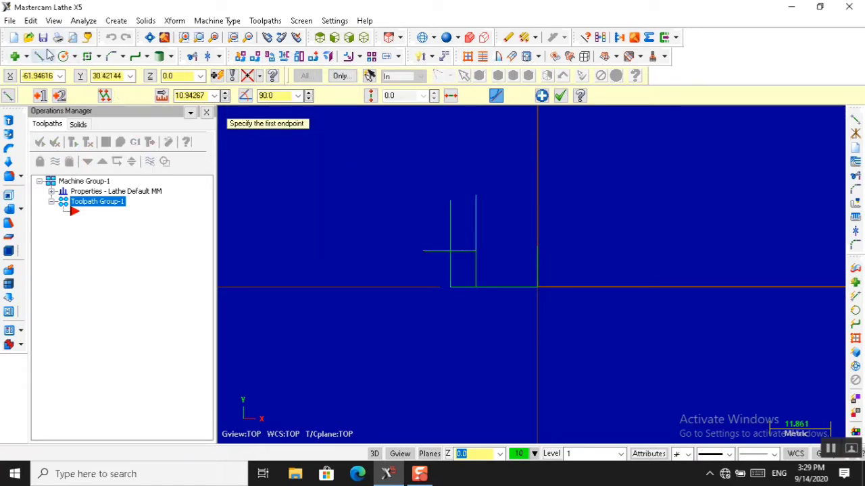
scroll(517, 250, "up", 3)
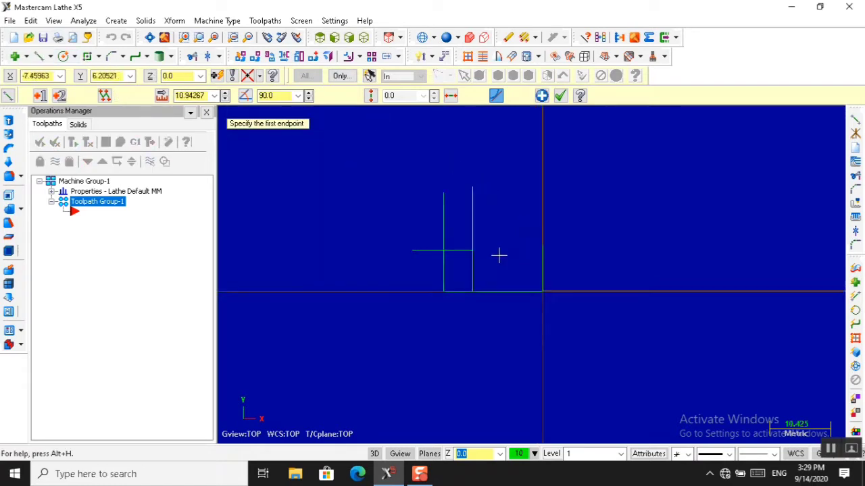
left_click(572, 238)
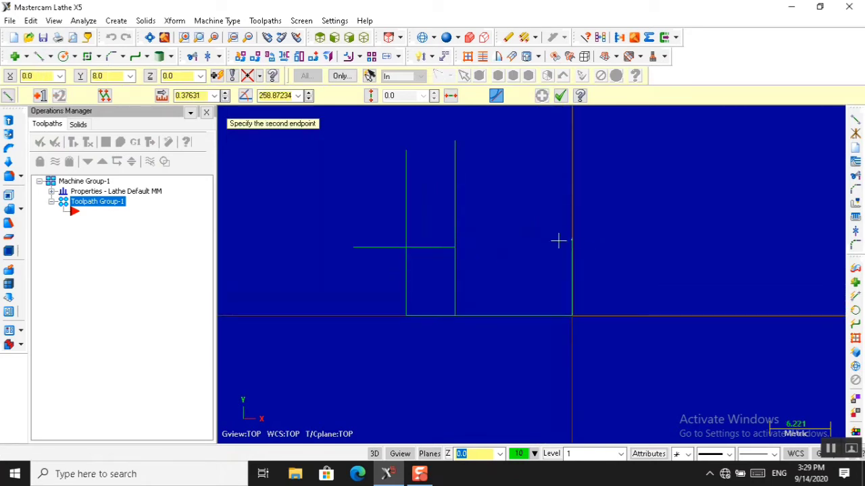
left_click(440, 238)
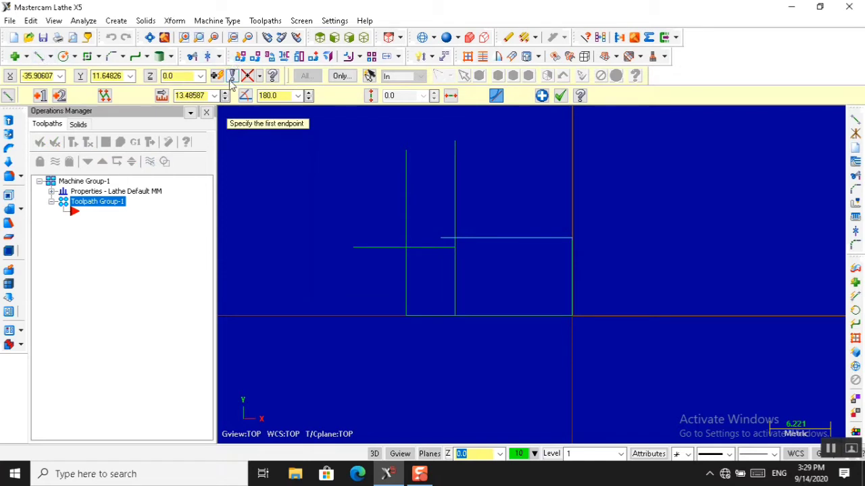
- Use Divide/Delete to trim the overhanging line ends and remove the two verticals beneath the lower step, leaving the stepped outline open at its left
left_click(192, 57)
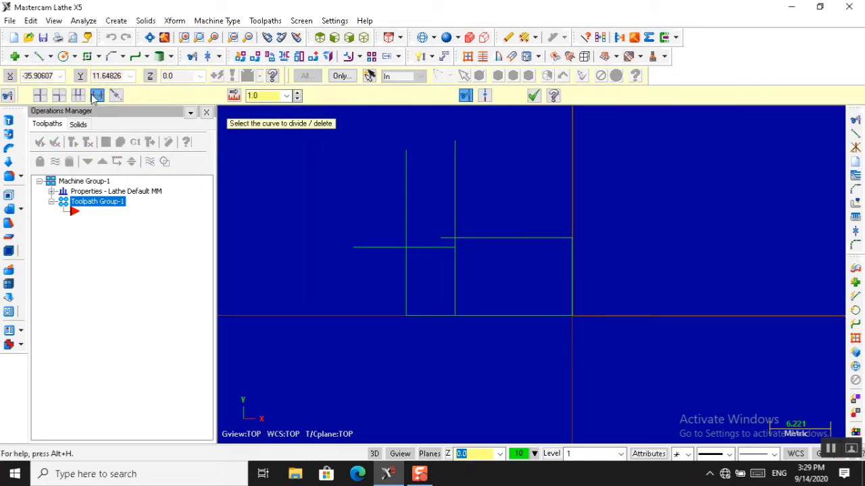
left_click(98, 98)
left_click(100, 99)
left_click(445, 238)
left_click(454, 215)
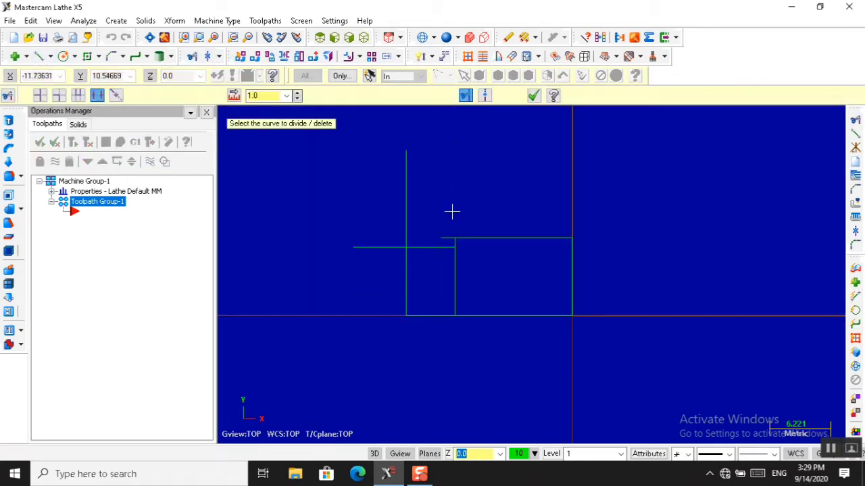
left_click(409, 223)
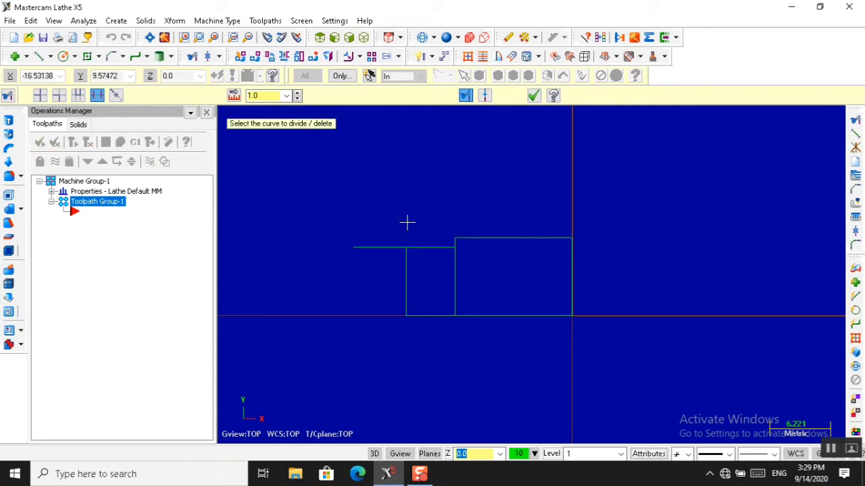
left_click(456, 291)
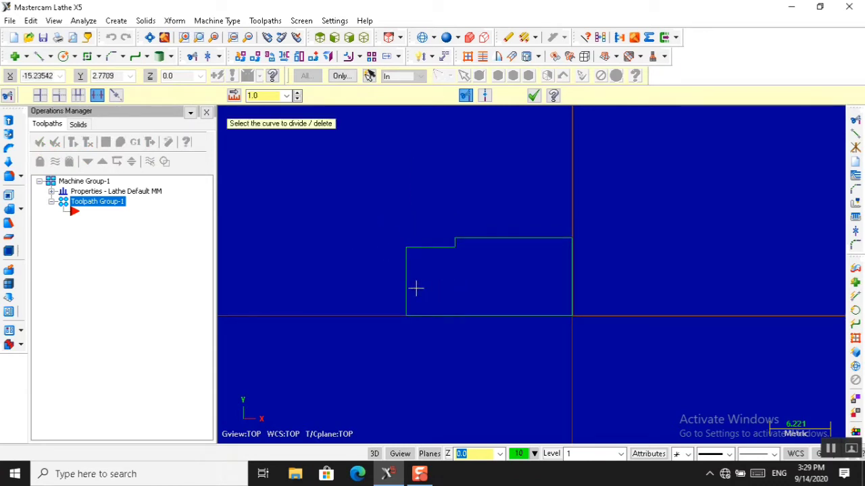
left_click(408, 290)
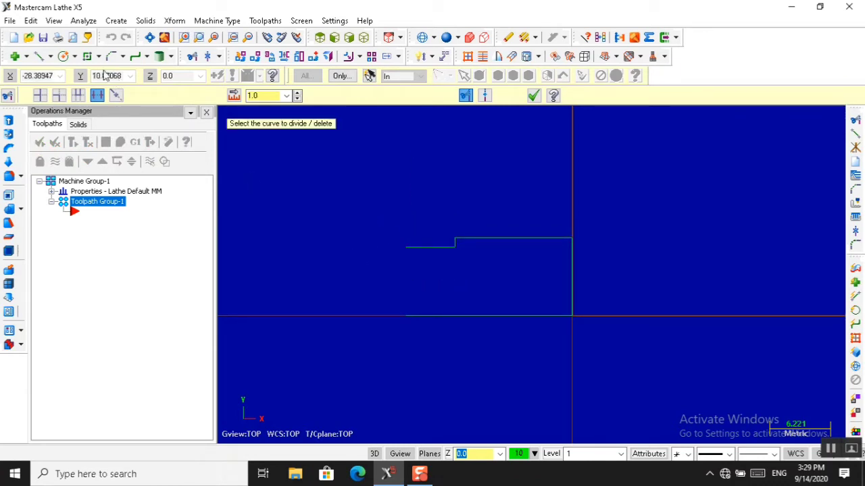
- Extend the axis line by 8 mm from its left end in the negative X direction at 180 degrees
left_click(39, 56)
left_click(406, 315)
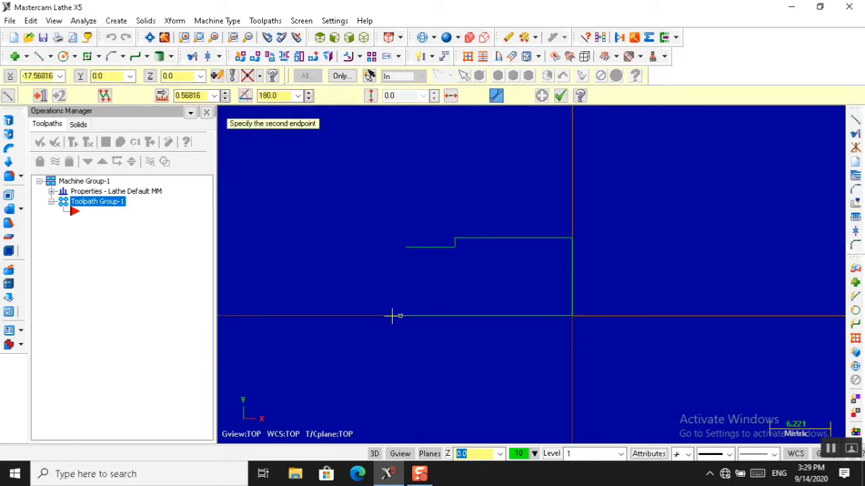
left_click(318, 316)
left_click(206, 96)
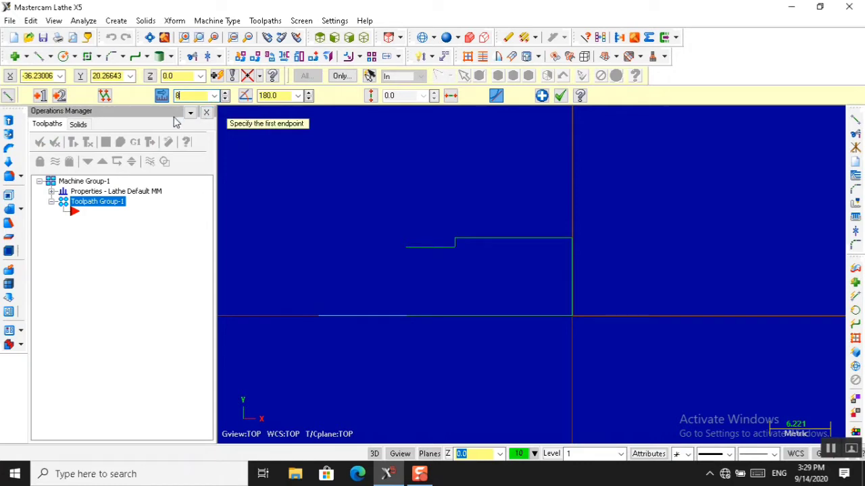
key("Return")
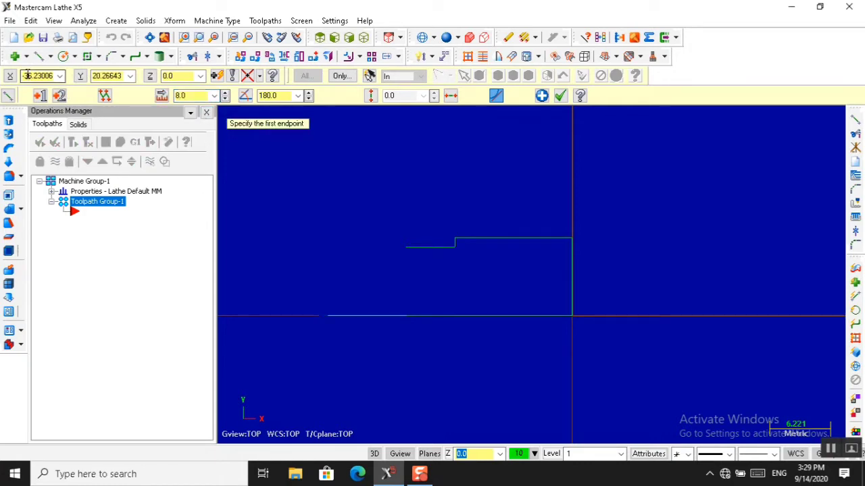
- Draw a vertical line about 12.8 mm up from the axis line's left end and a horizontal line about 13.7 mm rightward from its top
left_click(331, 319)
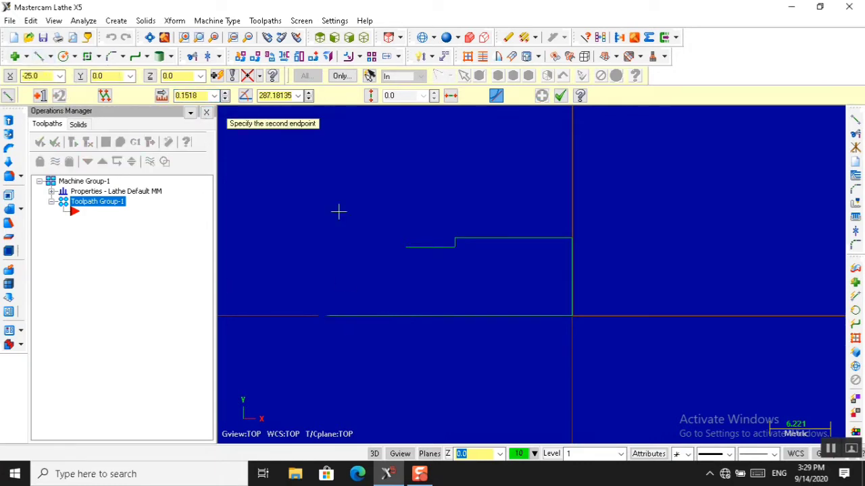
left_click(327, 190)
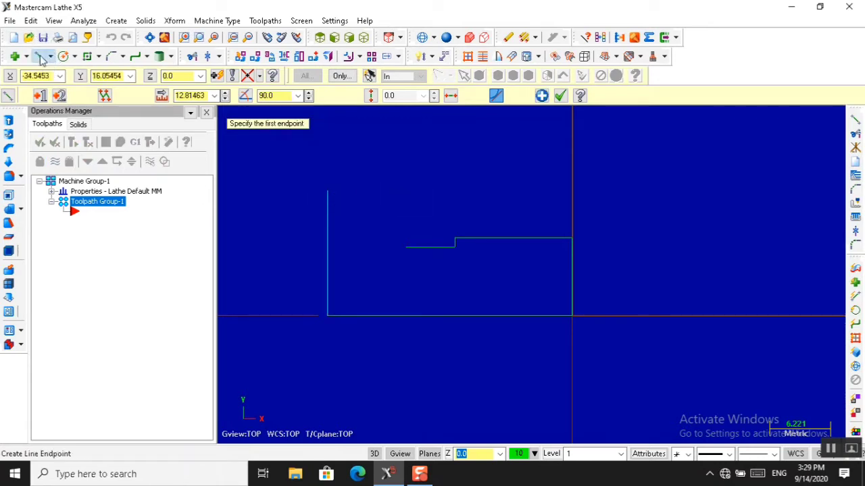
left_click(328, 191)
left_click(460, 190)
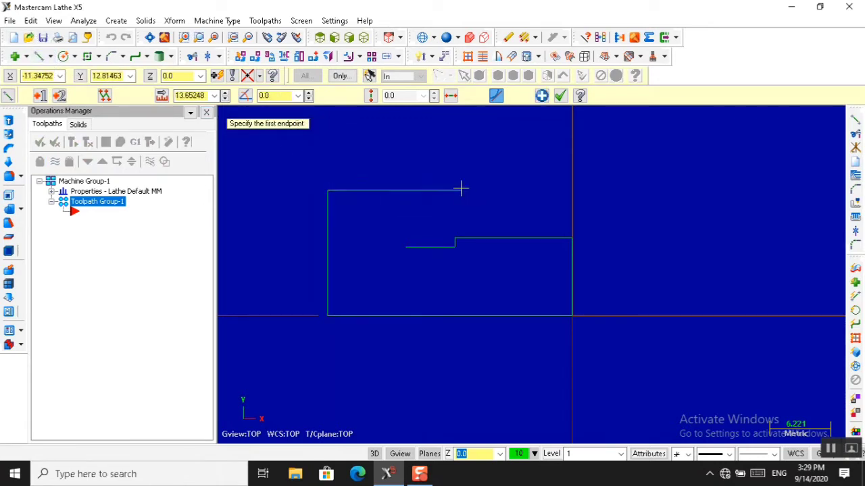
- Draw a vertical line about 9.3 mm up from the lower step's left end and trim the overhangs where it crosses the upper horizontal line
left_click(405, 247)
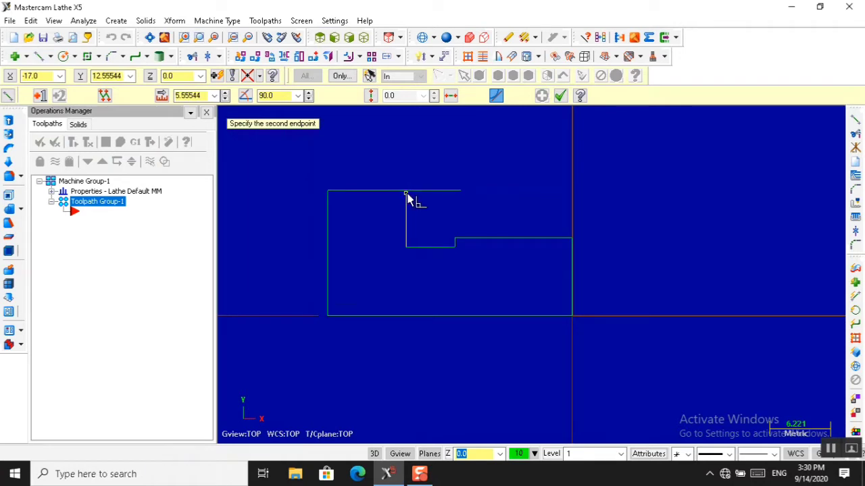
left_click(406, 157)
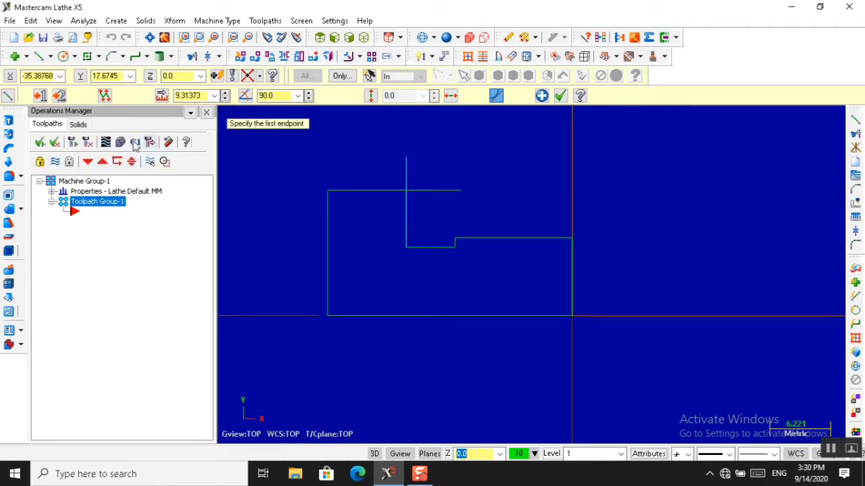
left_click(193, 57)
left_click(433, 190)
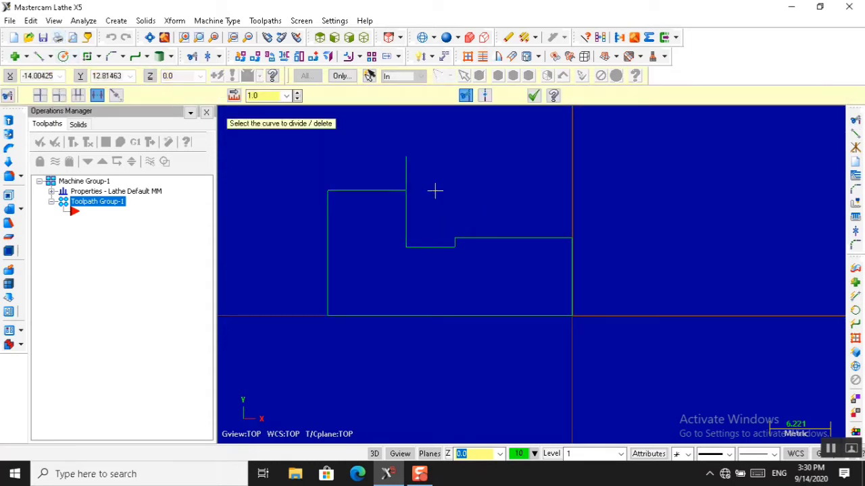
left_click(405, 173)
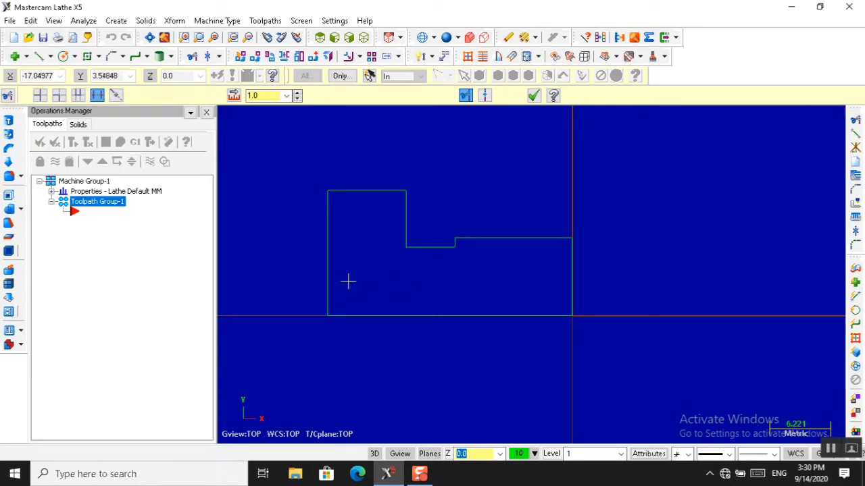
- Delete the large shoulder's top edge and both of its vertical sides
left_click(392, 190)
left_click(407, 209)
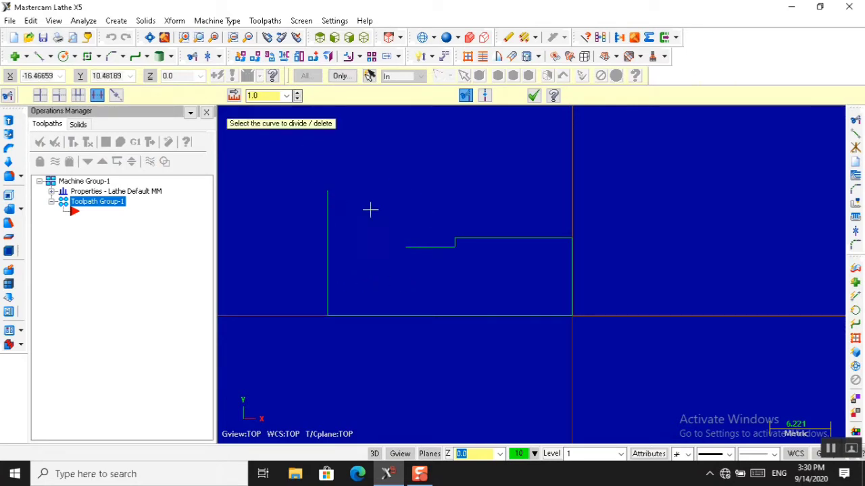
left_click(331, 219)
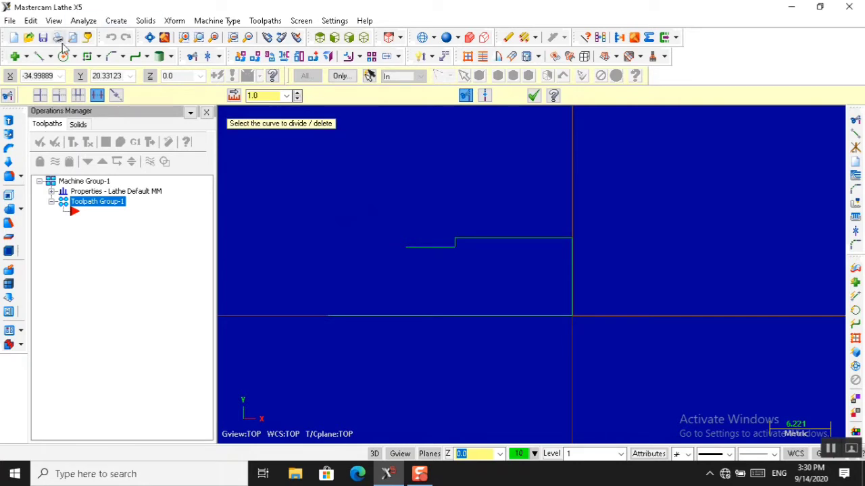
- Draw a vertical line 11 mm long at 90 degrees up from the axis line's left end
left_click(40, 57)
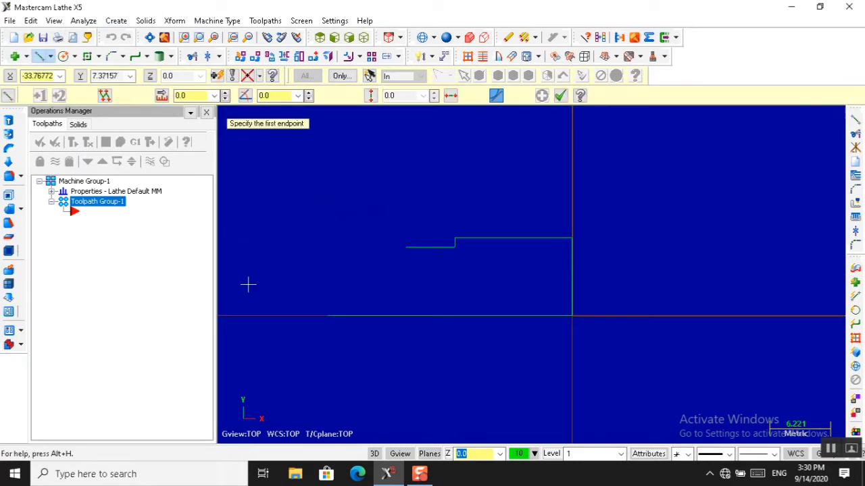
left_click(328, 315)
left_click(328, 220)
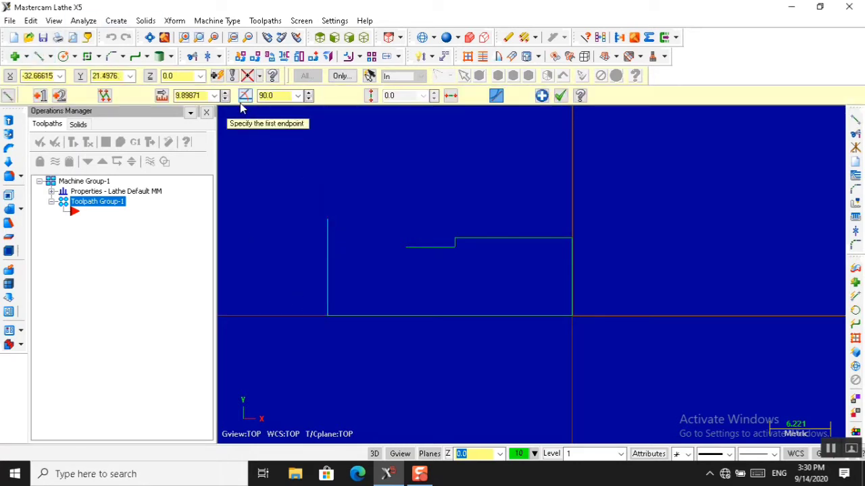
left_click(197, 95)
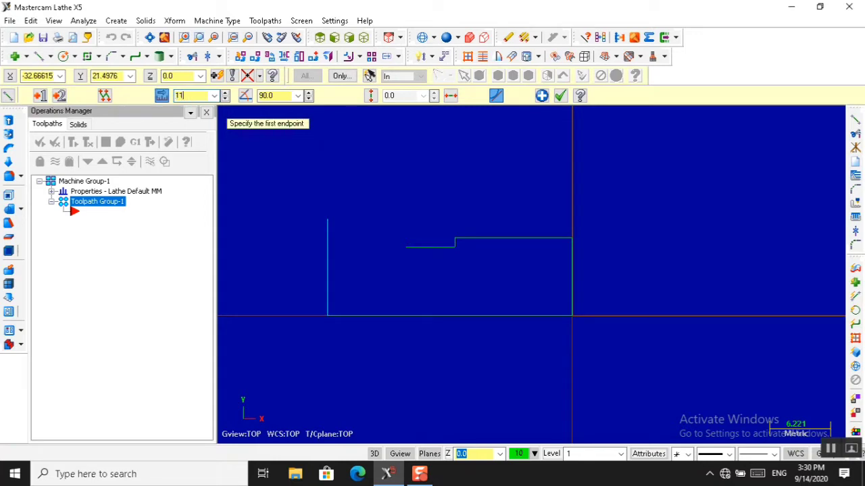
type("11")
key("Return")
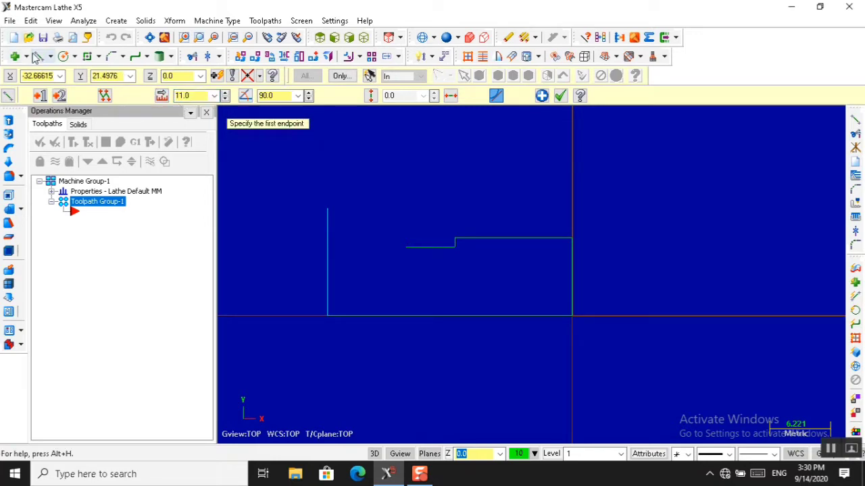
- Draw a horizontal line about 14.9 mm rightward from the new line's top and a vertical line about 9.4 mm up from the lower step's left end
left_click(329, 209)
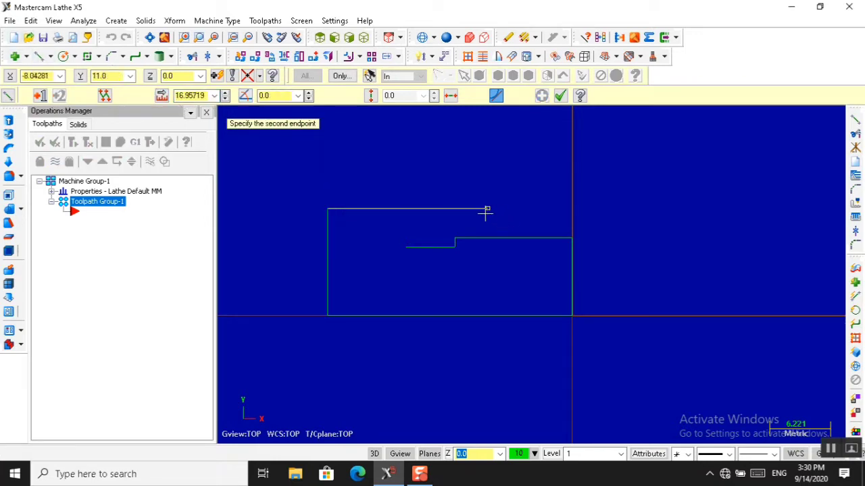
left_click(472, 208)
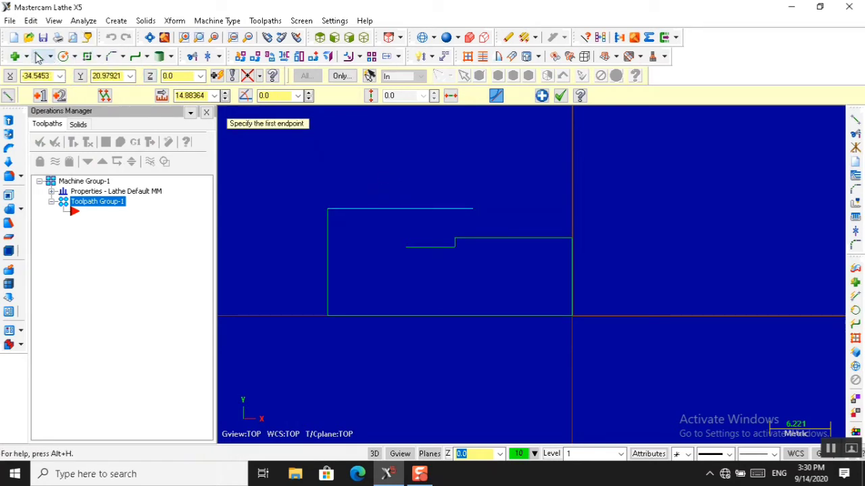
left_click(405, 246)
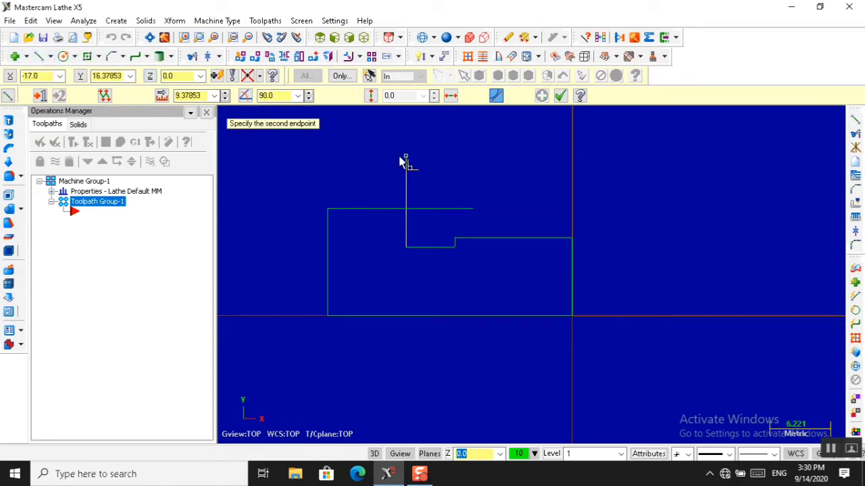
left_click(406, 157)
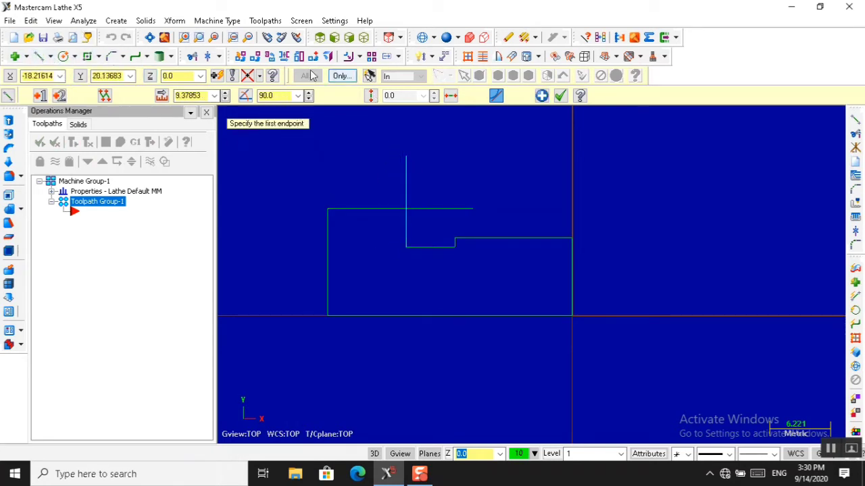
- Trim the overhangs beyond the crossing of the upper horizontal line and the shoulder's vertical line with Divide/Delete
left_click(194, 58)
left_click(481, 237)
left_click(465, 211)
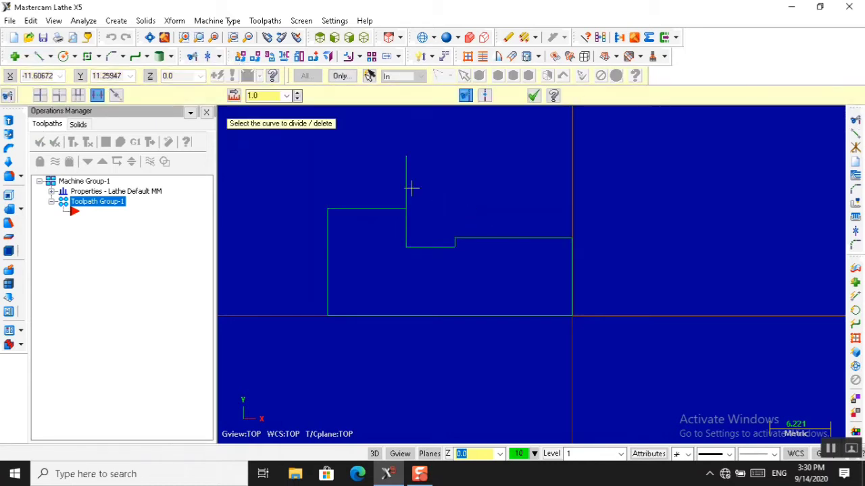
left_click(411, 184)
left_click(423, 247)
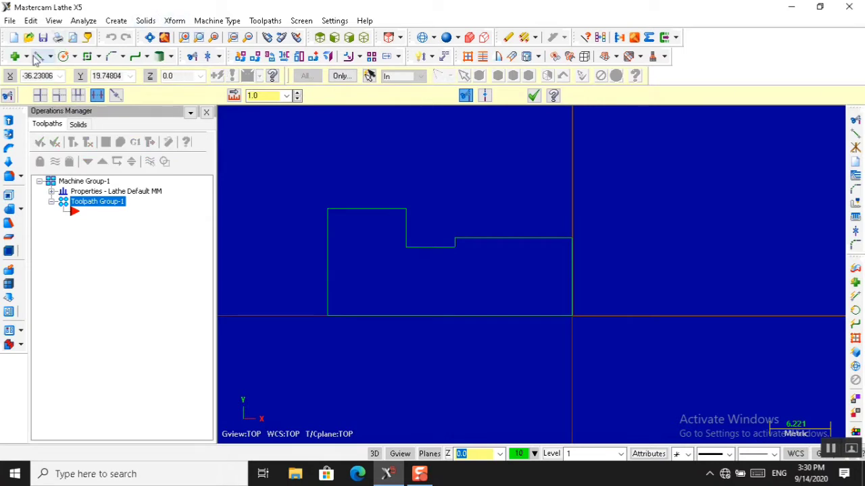
- Chamfer the small step's upper corner and the right end face's upper corner with a single distance of 0.5 mm
left_click(122, 57)
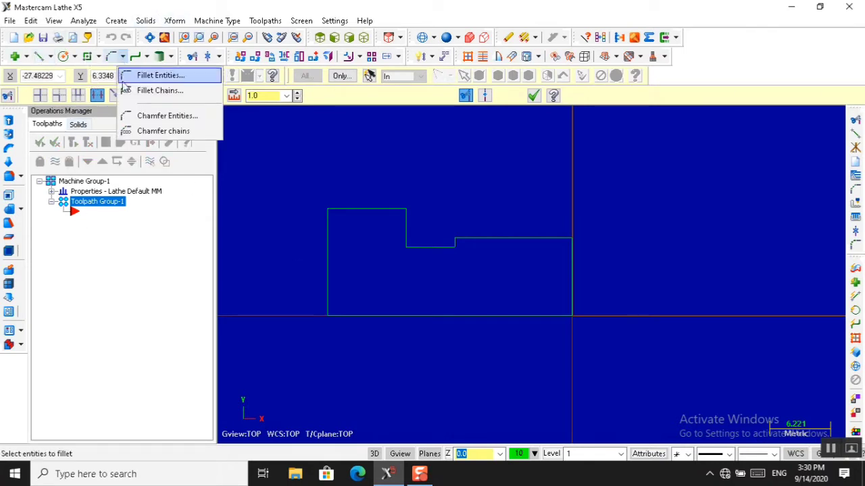
left_click(145, 131)
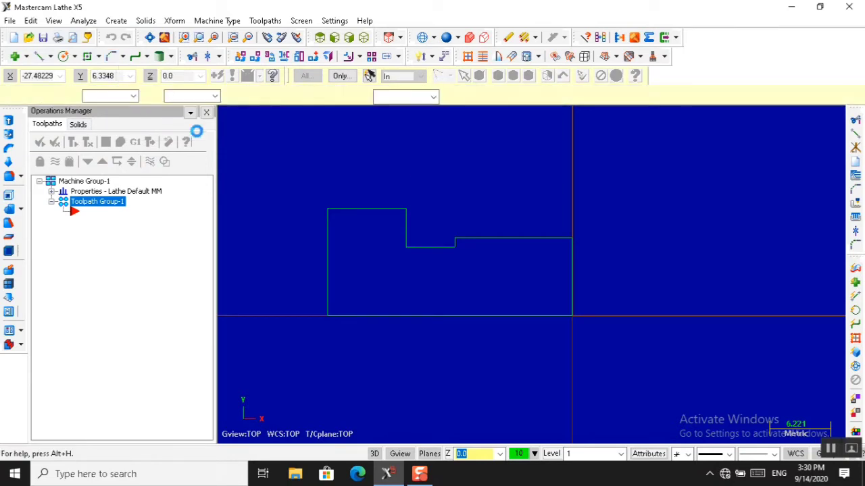
left_click(459, 239)
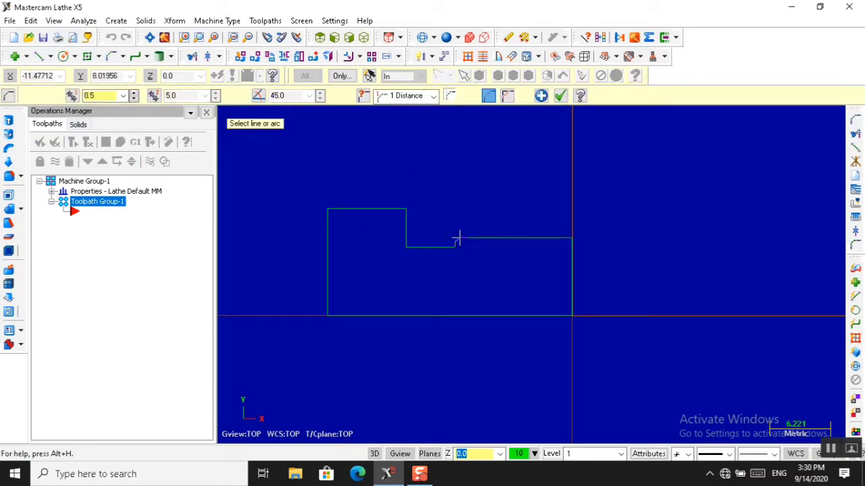
left_click(559, 240)
left_click(573, 252)
left_click(94, 96)
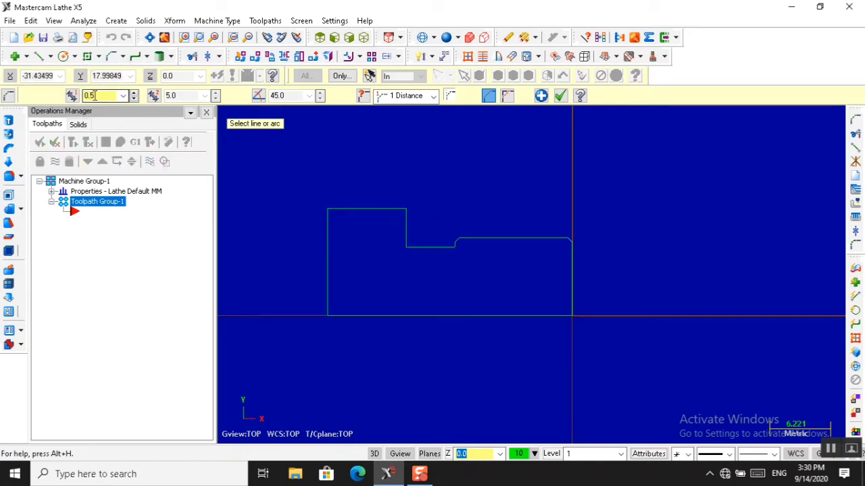
- Delete the horizontal axis line along the base of the profile
left_click(192, 56)
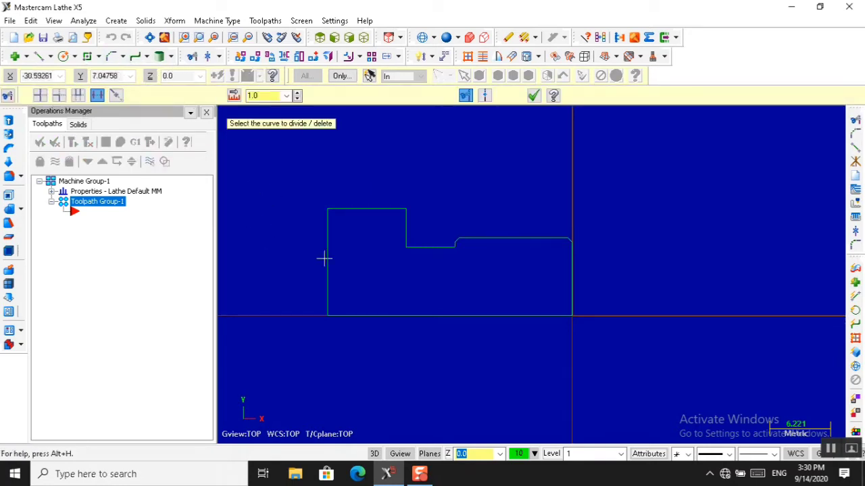
left_click(459, 325)
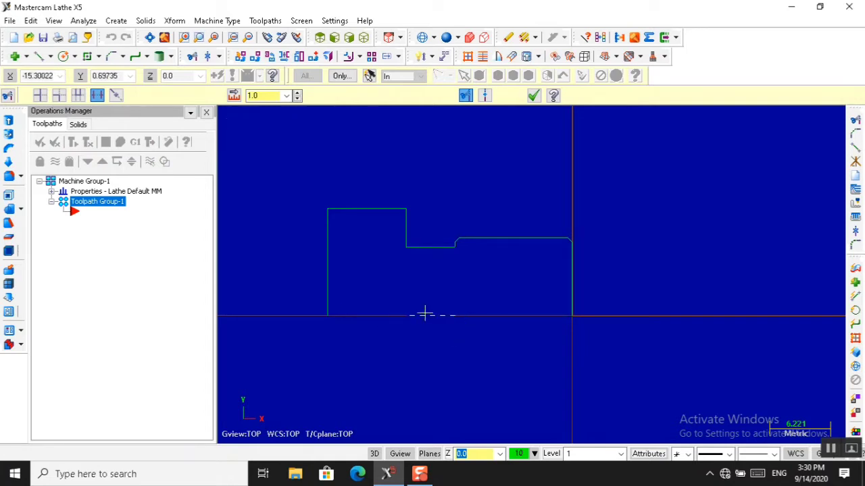
left_click(425, 314)
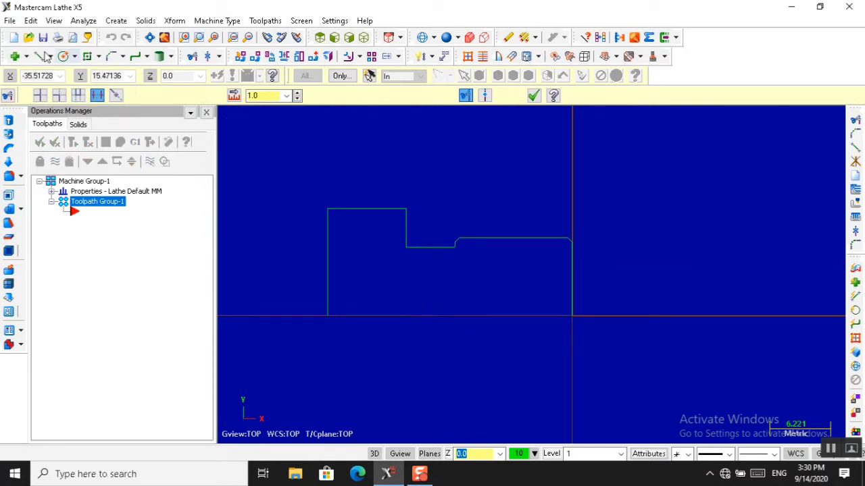
- Add a new machine group using the default lathe
left_click(220, 21)
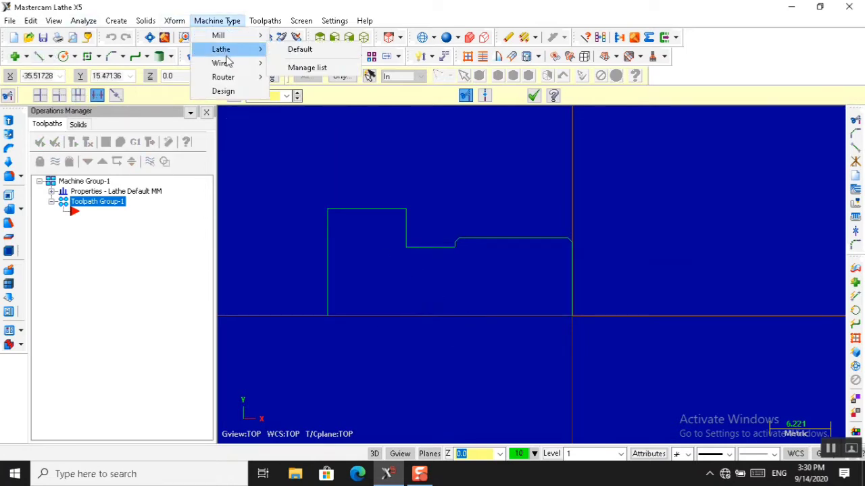
mouse_move(266, 59)
left_click(299, 49)
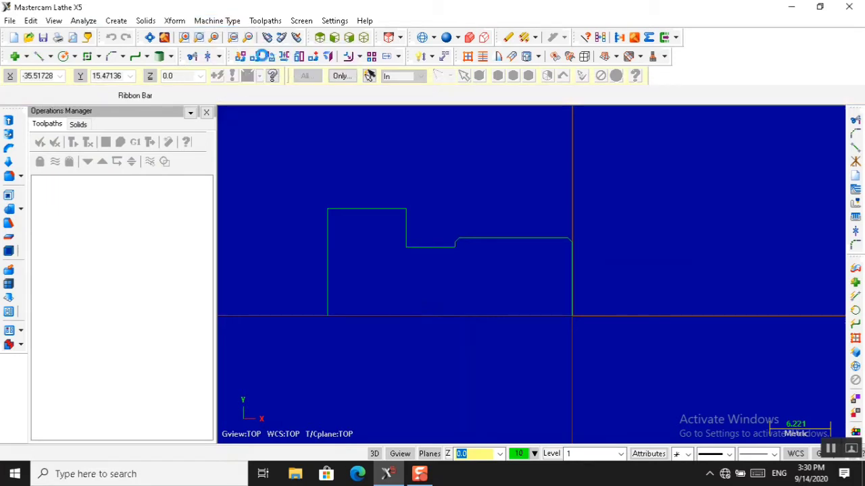
- Define the left-spindle stock in the new machine group as a cylinder with OD 22, length 100, Z 0 and axis -Z
left_click(98, 223)
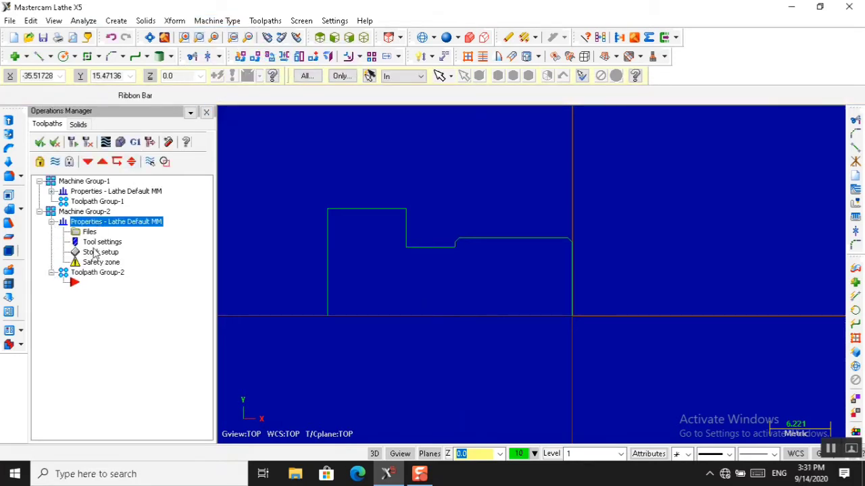
left_click(92, 252)
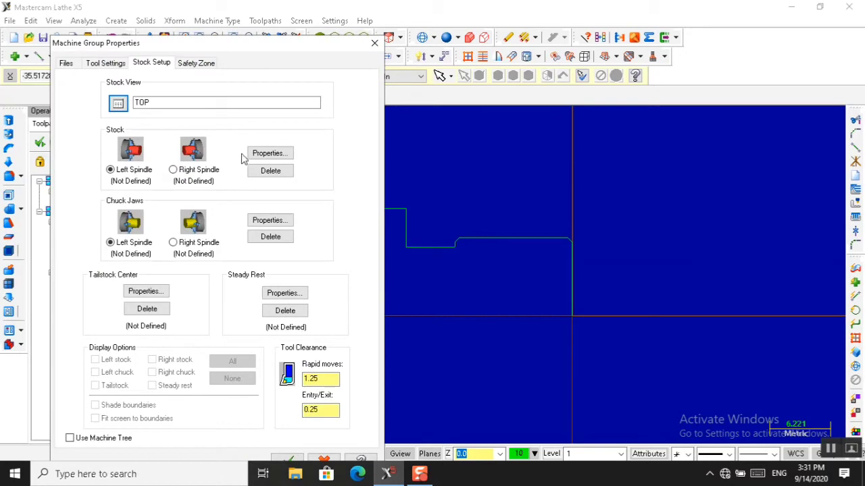
left_click(251, 154)
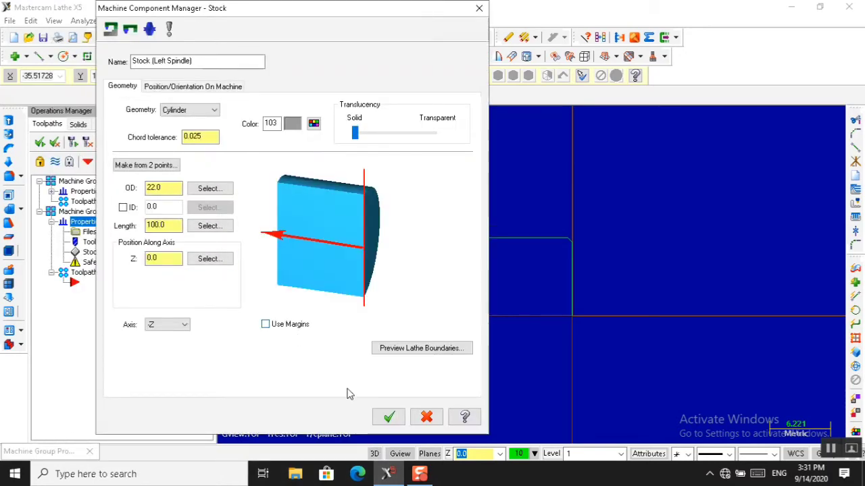
left_click(389, 417)
- Define the left-spindle chuck jaws with clamping method OD #1, diameter 22 and Z -23, and accept the machine group properties
left_click(264, 221)
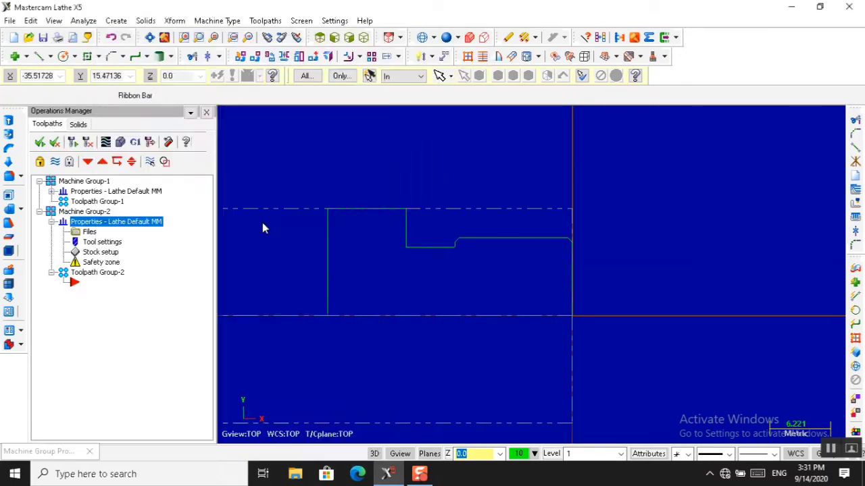
left_click(150, 245)
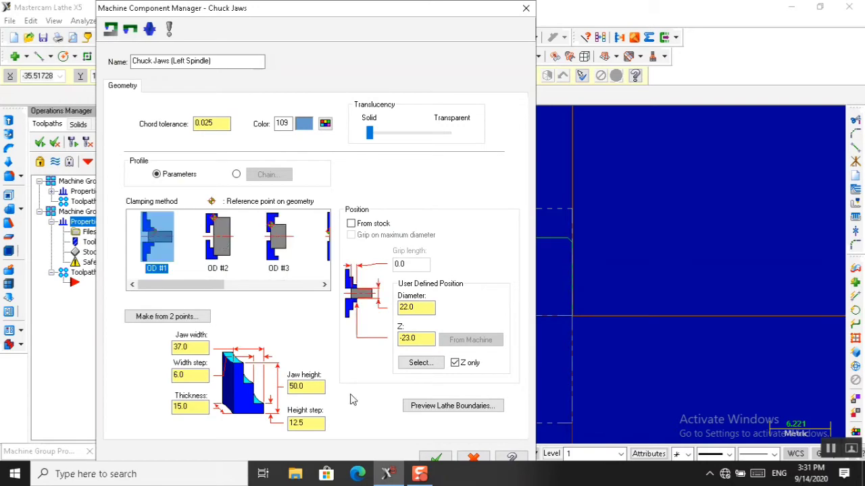
left_click(436, 458)
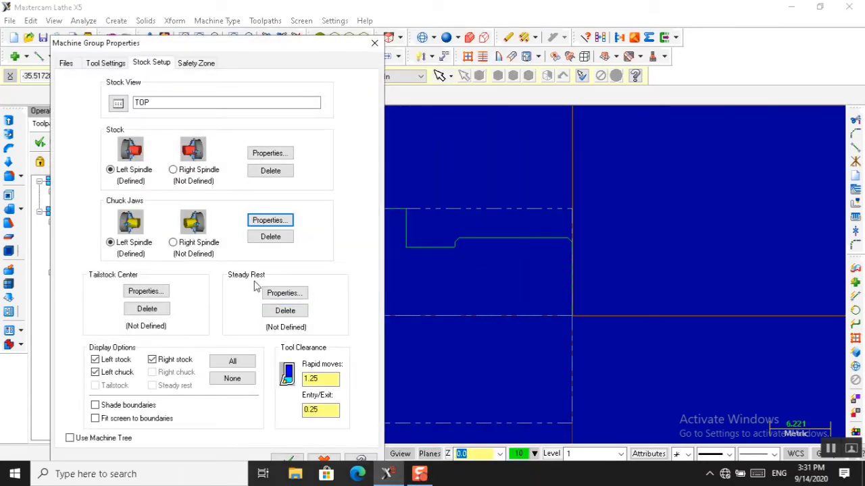
left_click(292, 460)
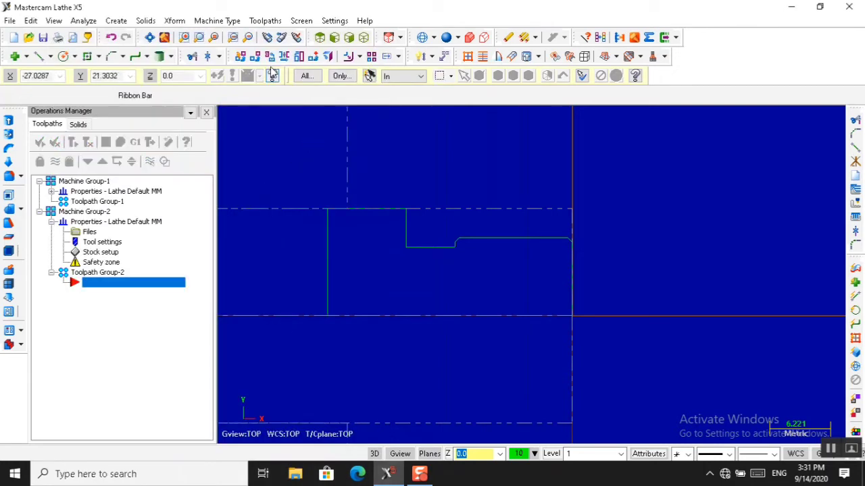
- Start a Rough toolpath with NC name T and chain the profile upward from the right end face through the large shoulder's vertical side
left_click(271, 22)
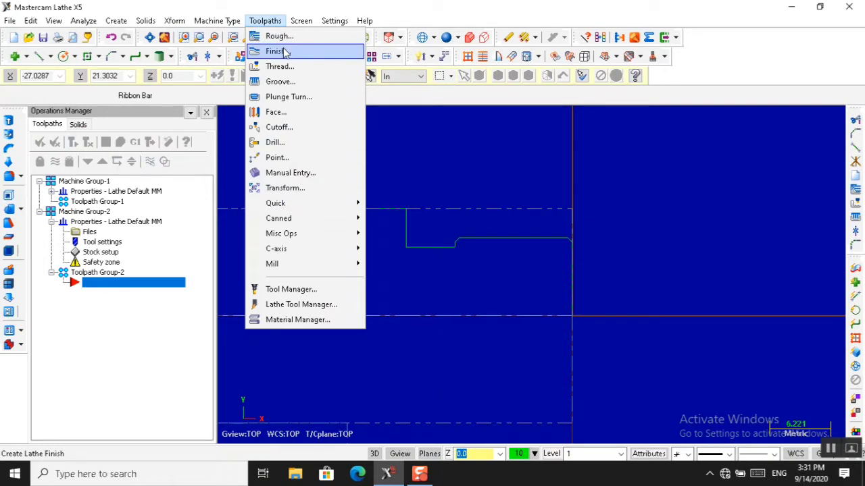
left_click(278, 36)
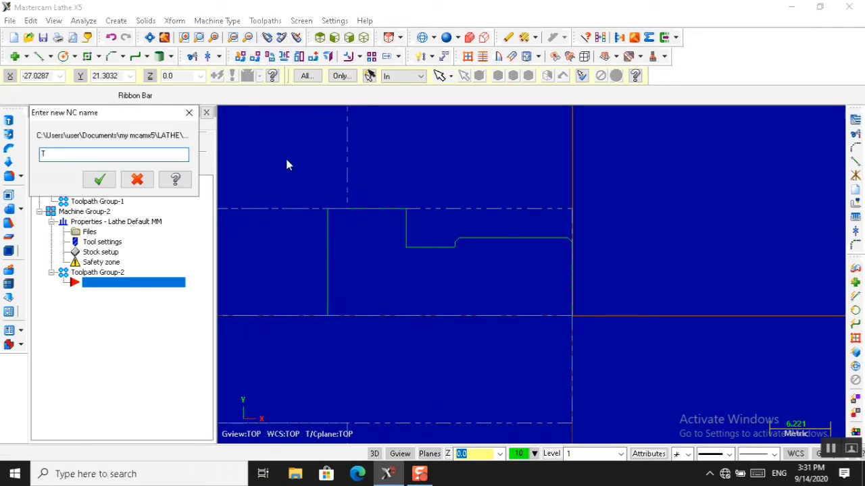
left_click(100, 180)
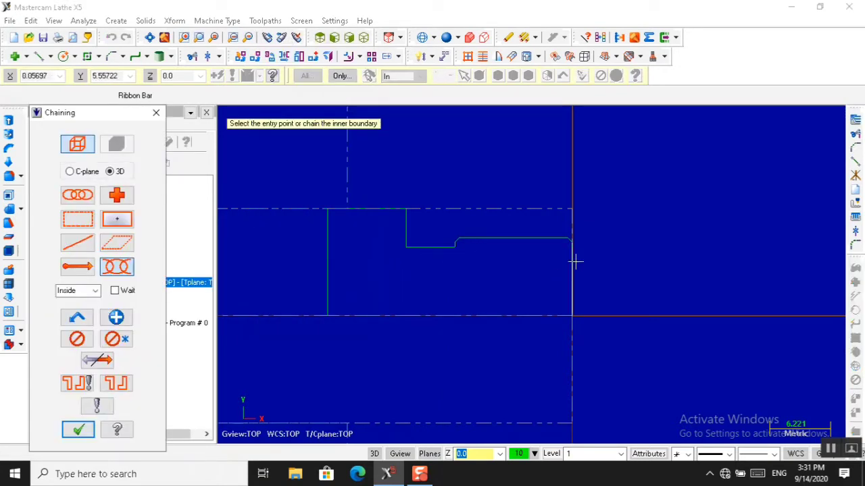
left_click(574, 265)
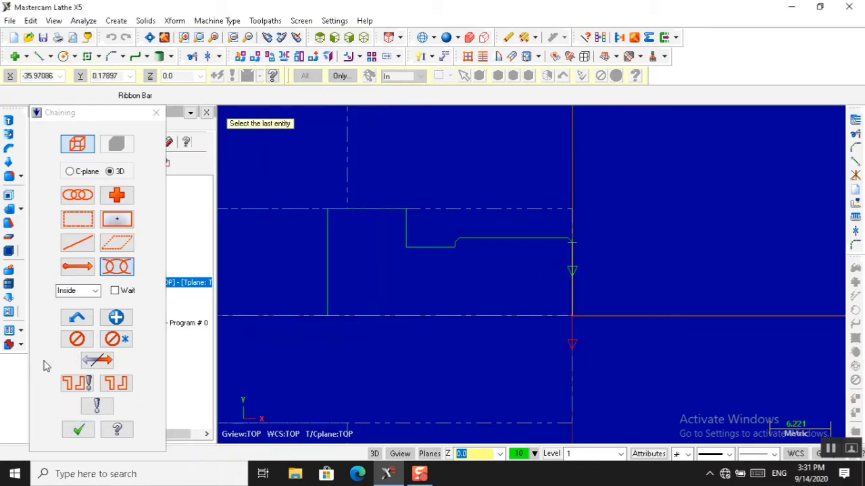
left_click(96, 360)
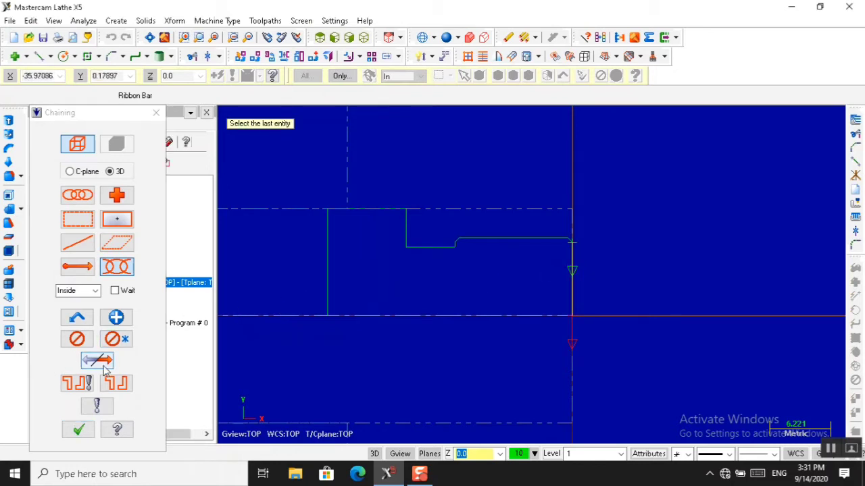
left_click(403, 231)
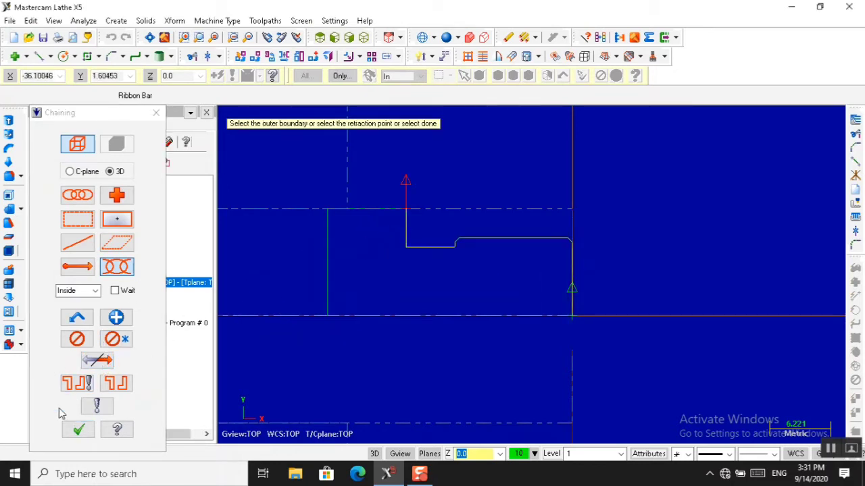
left_click(78, 429)
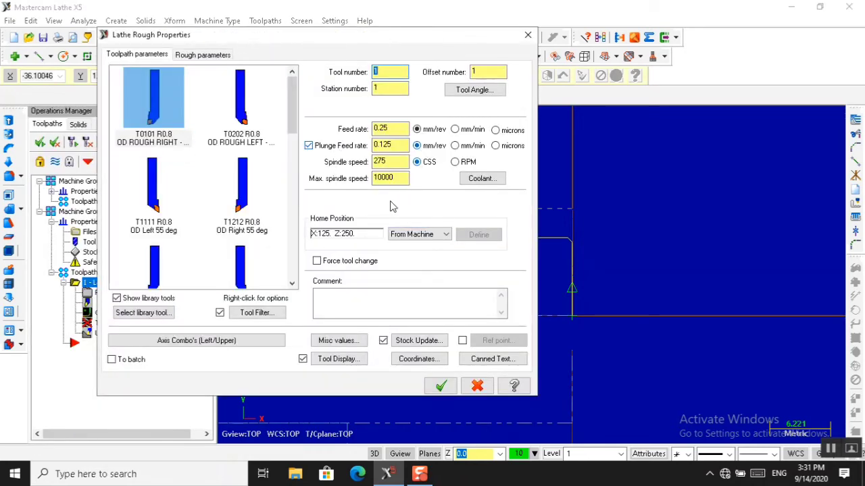
- Set the roughing depth of cut to 0.5 with equal steps and generate the toolpath
left_click(195, 57)
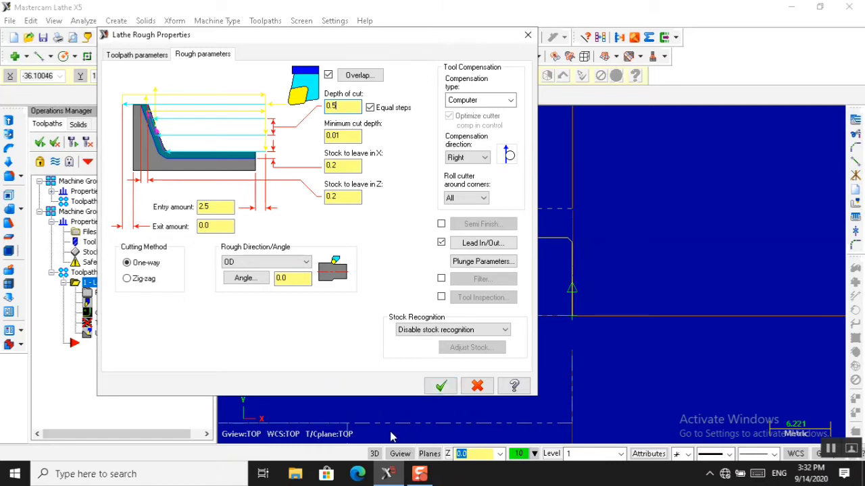
left_click(441, 386)
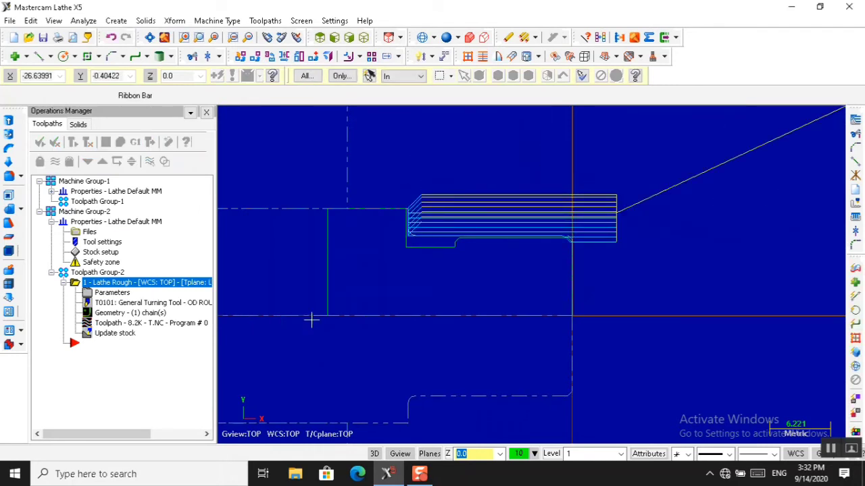
- Start a chain-defined Groove toolpath and chain the relief groove from its small chamfer, reversed toward the large shoulder's vertical side
left_click(265, 20)
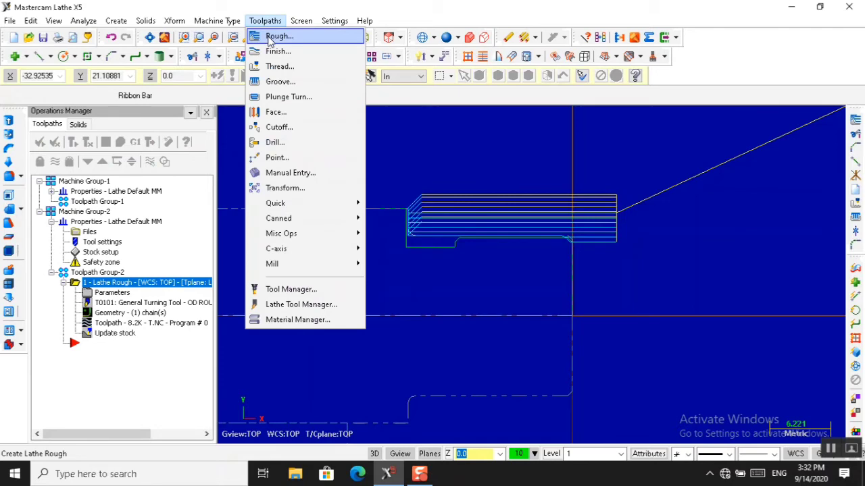
left_click(274, 79)
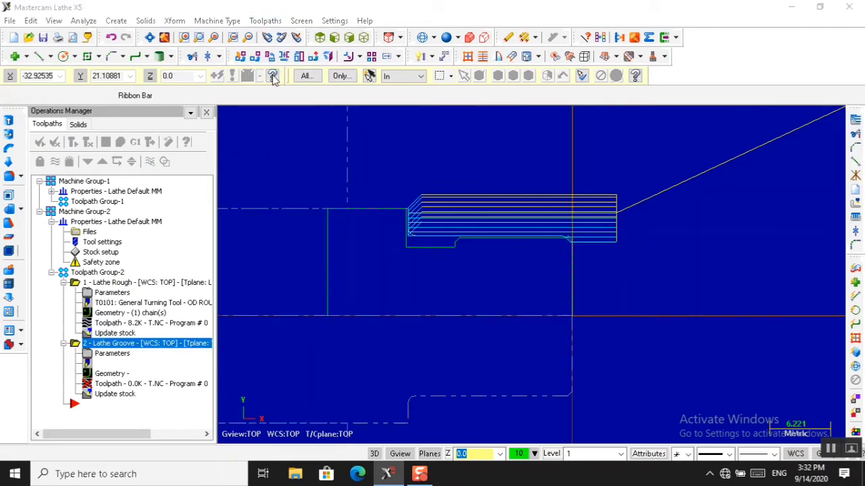
left_click(270, 203)
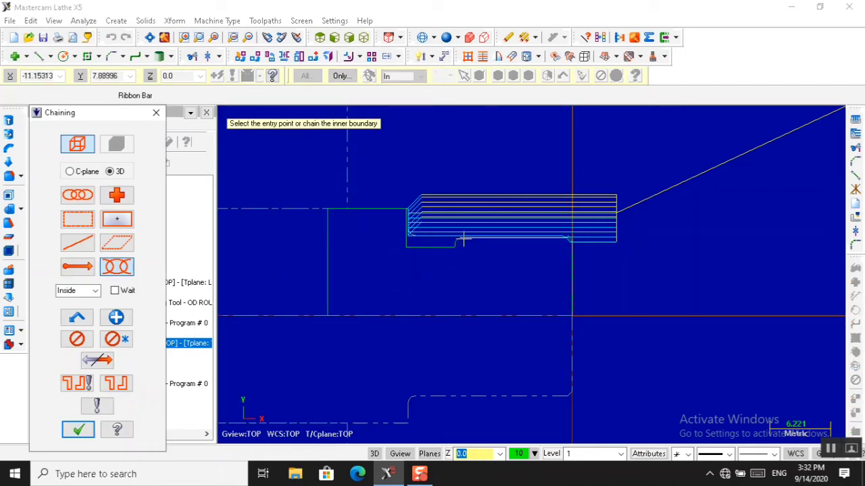
scroll(459, 241, "up", 3)
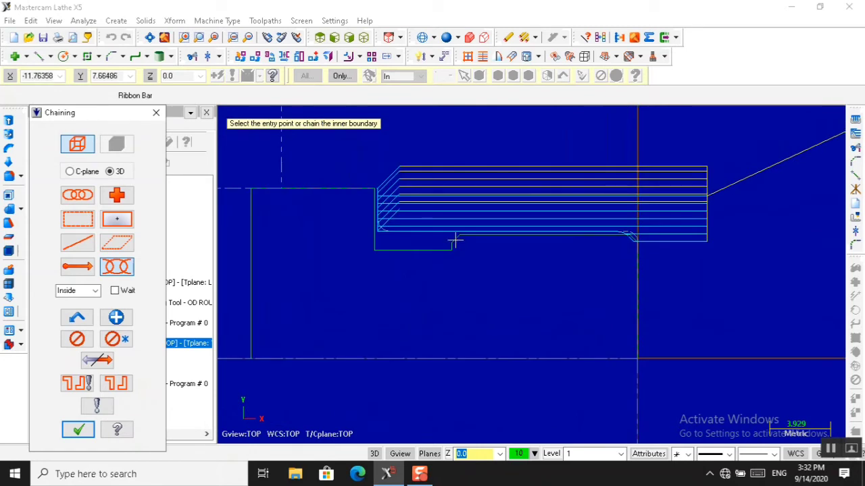
left_click(453, 241)
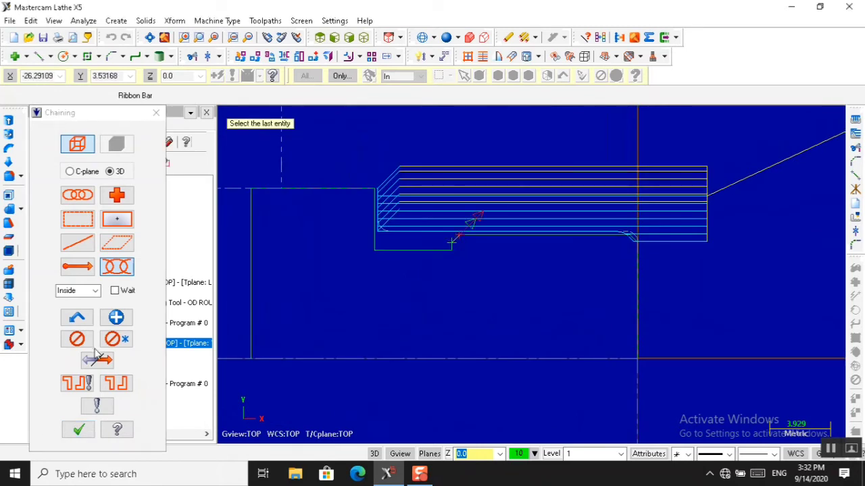
left_click(97, 359)
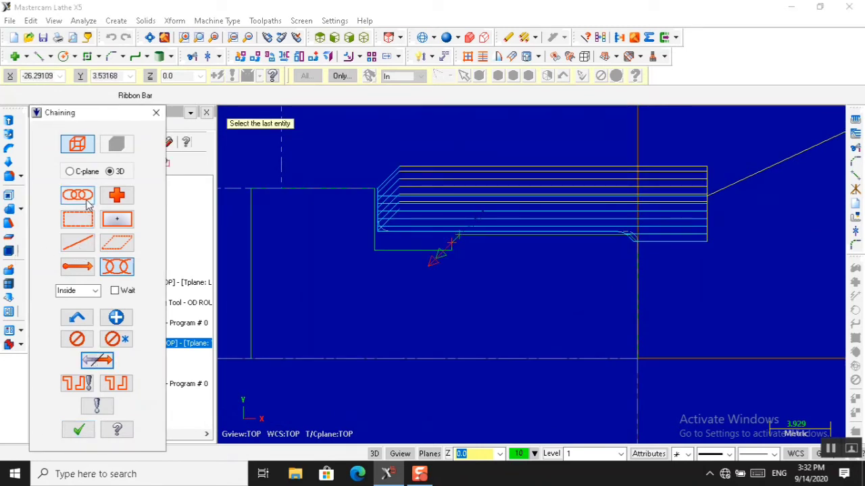
left_click(376, 239)
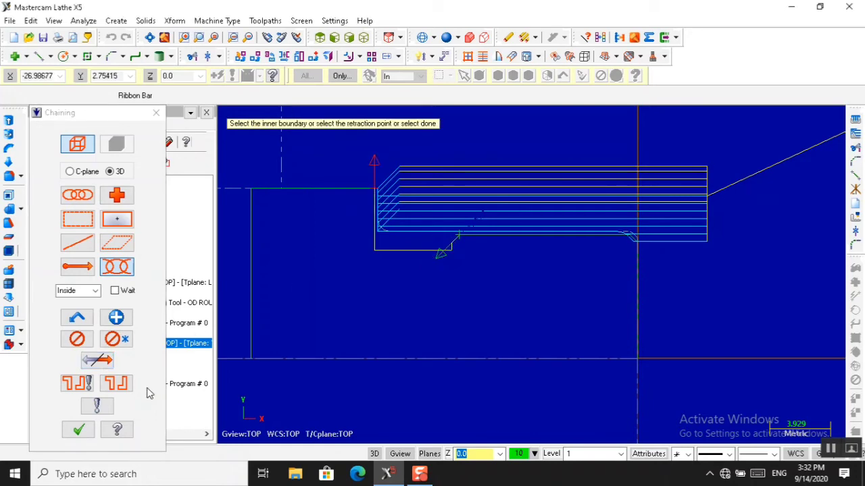
left_click(79, 431)
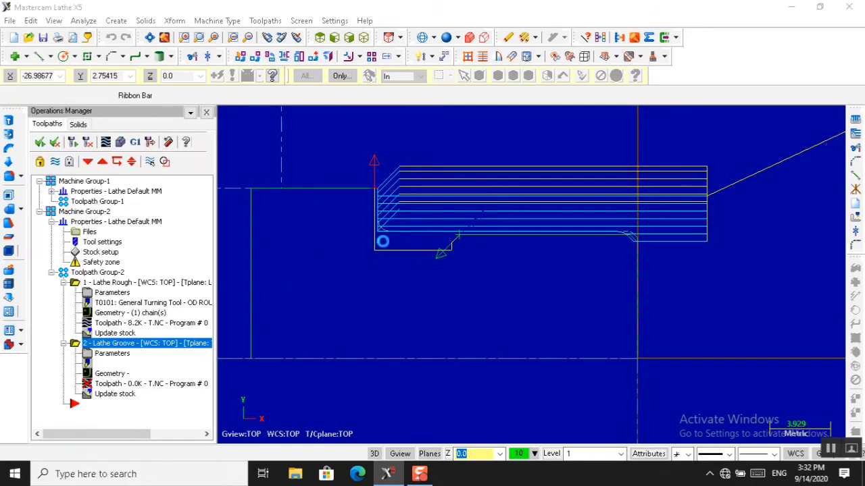
- Review the groove shape, rough and finish parameters, keep the T4141 R0.1 W1.85 OD groove tool, and generate the toolpath
left_click(142, 98)
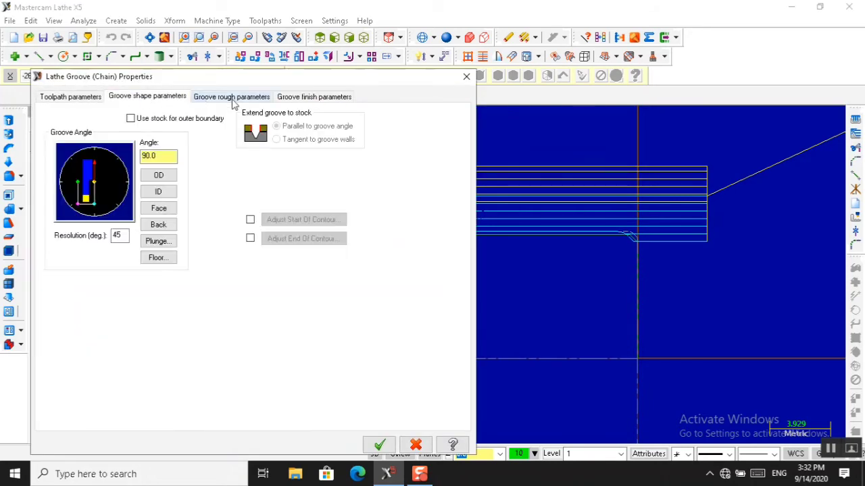
left_click(232, 98)
left_click(291, 99)
left_click(244, 100)
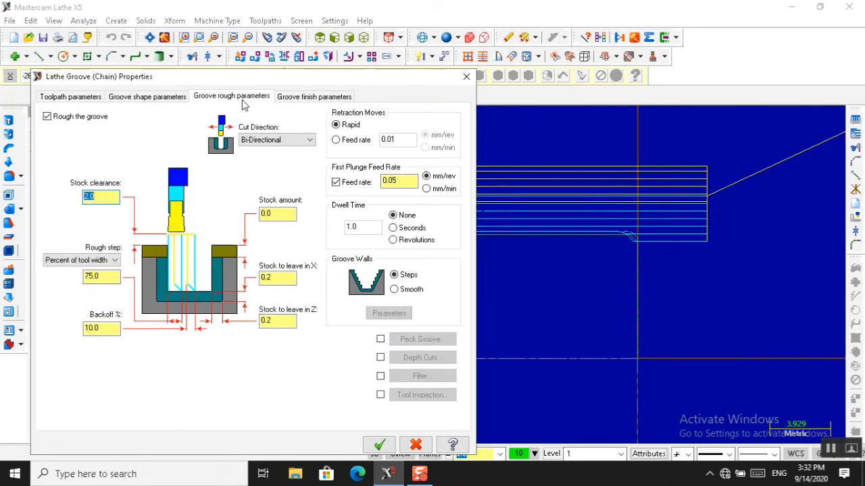
left_click(284, 97)
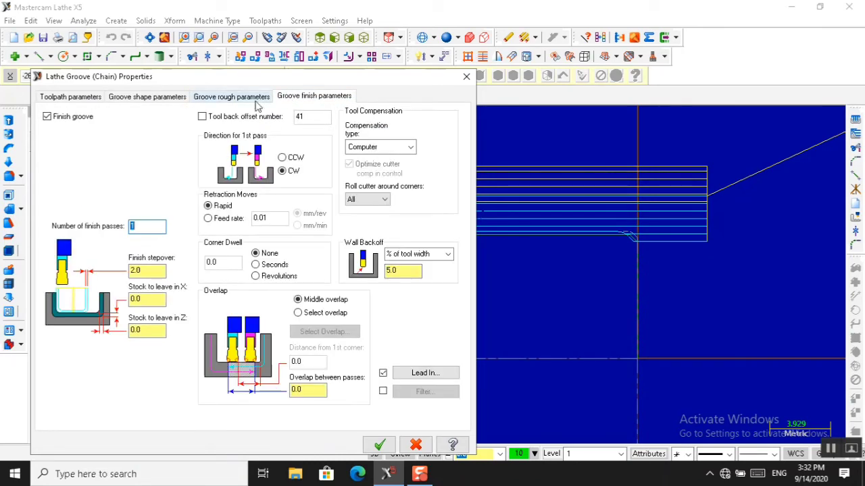
left_click(100, 99)
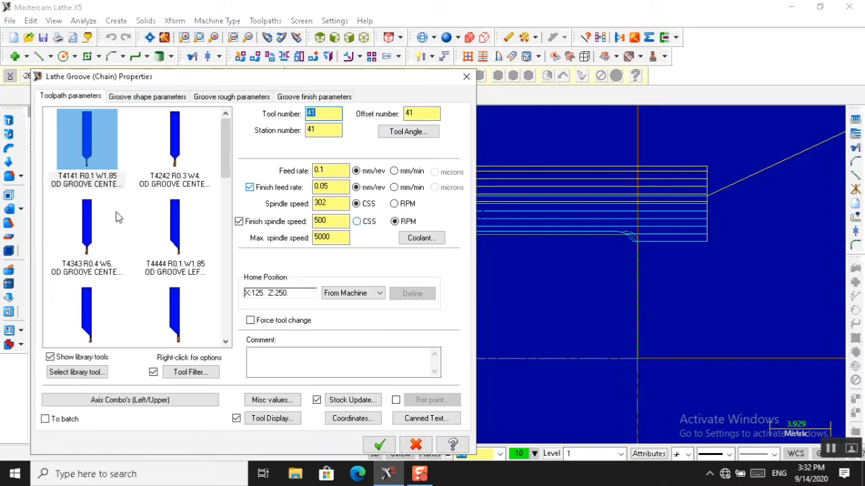
scroll(164, 271, "down", 6)
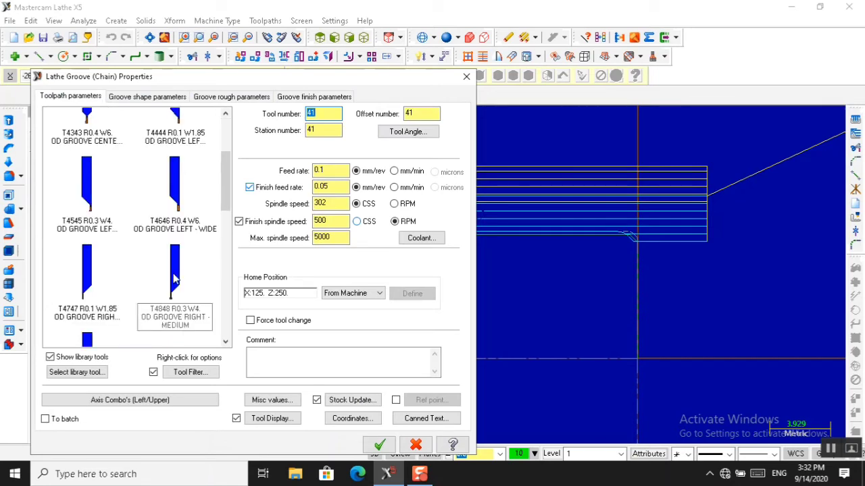
left_click(379, 445)
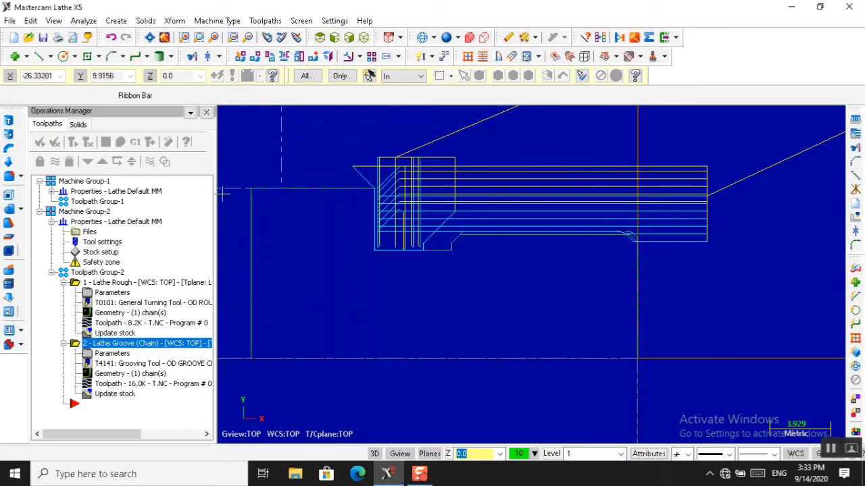
- Start a Thread toolpath and choose the T9696 R0.144 OD THREAD RIGHT-LARGE tool, accepting the modified tool settings
left_click(273, 24)
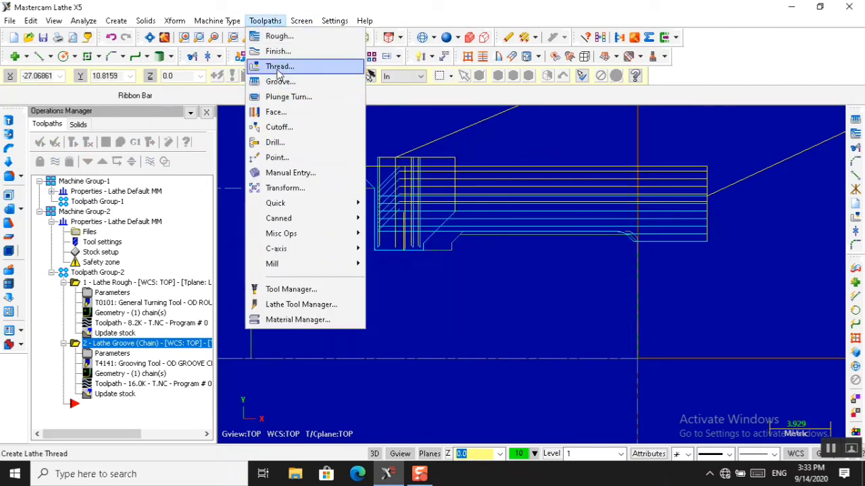
left_click(279, 68)
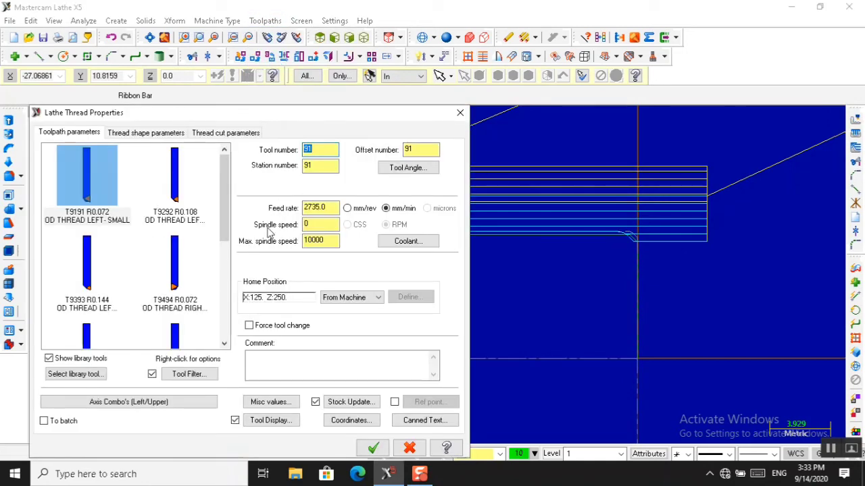
scroll(210, 348, "down", 5)
scroll(177, 269, "up", 3)
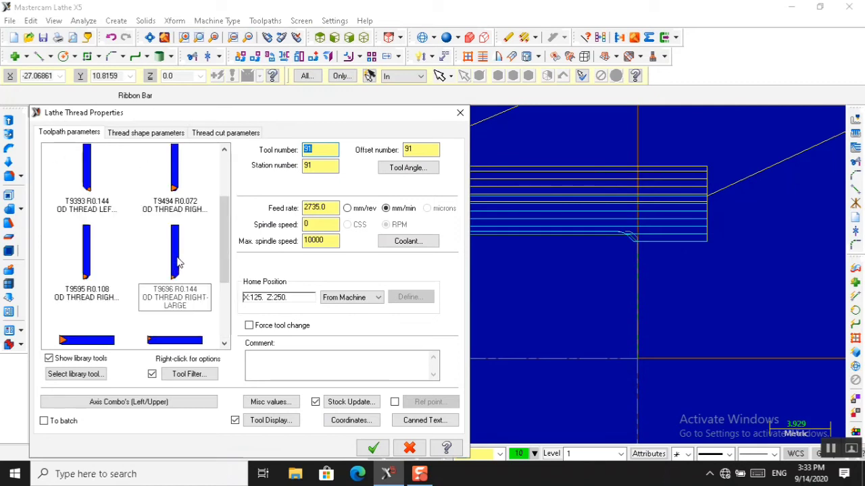
left_click(175, 269)
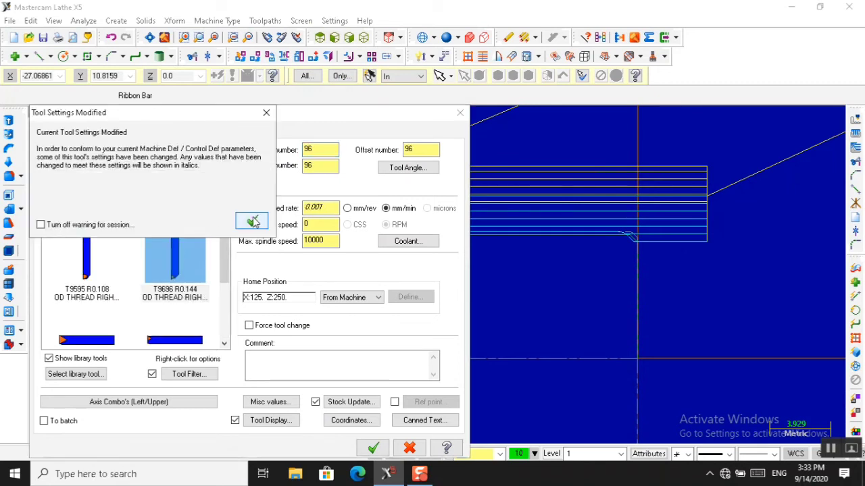
left_click(251, 222)
- Set the thread's major diameter to 16, minor diameter to 15 and end position to -12, and generate the thread toolpath
left_click(158, 133)
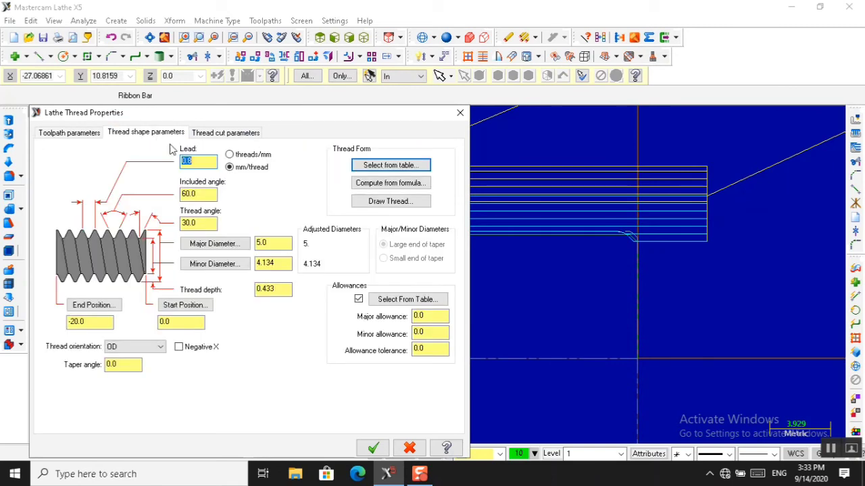
left_click(265, 242)
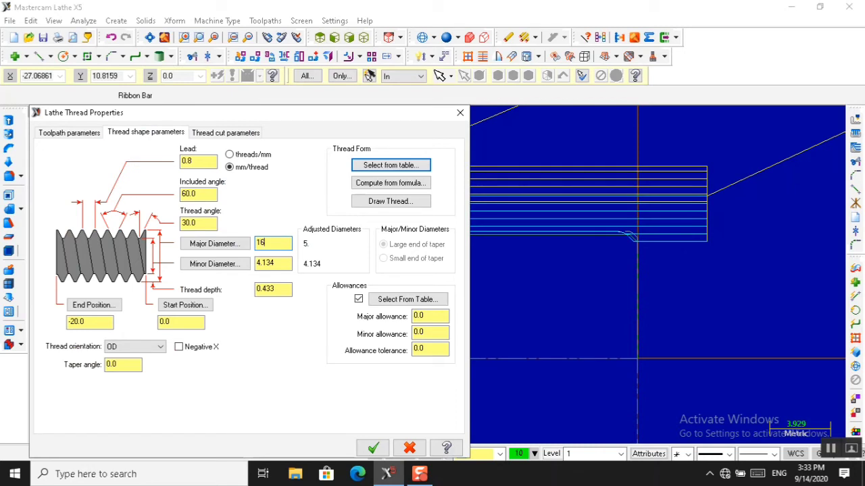
left_click(289, 262)
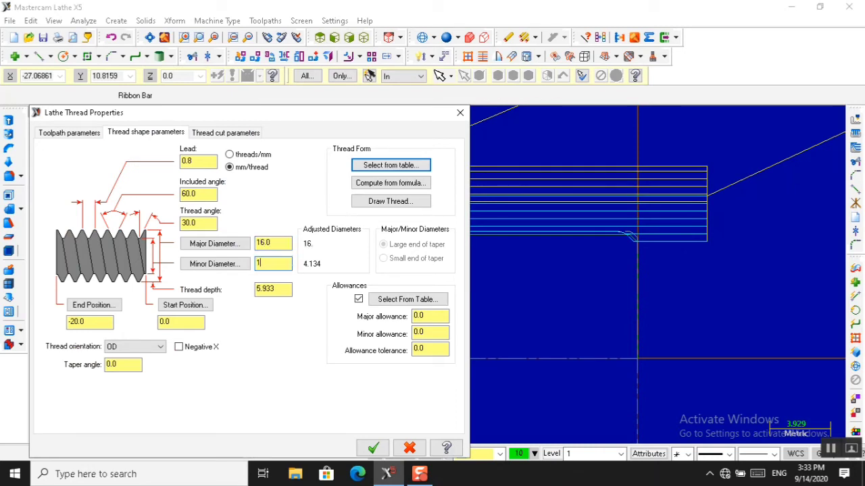
type("15")
key("Return")
left_click(106, 324)
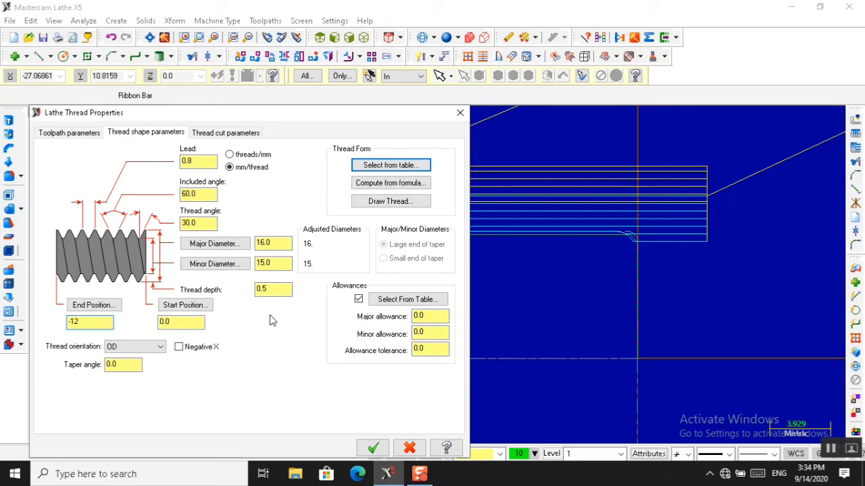
left_click(223, 134)
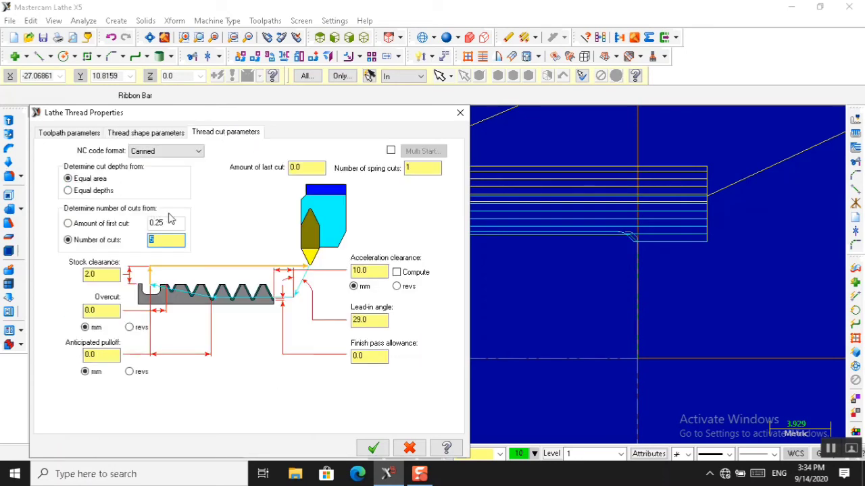
left_click(125, 136)
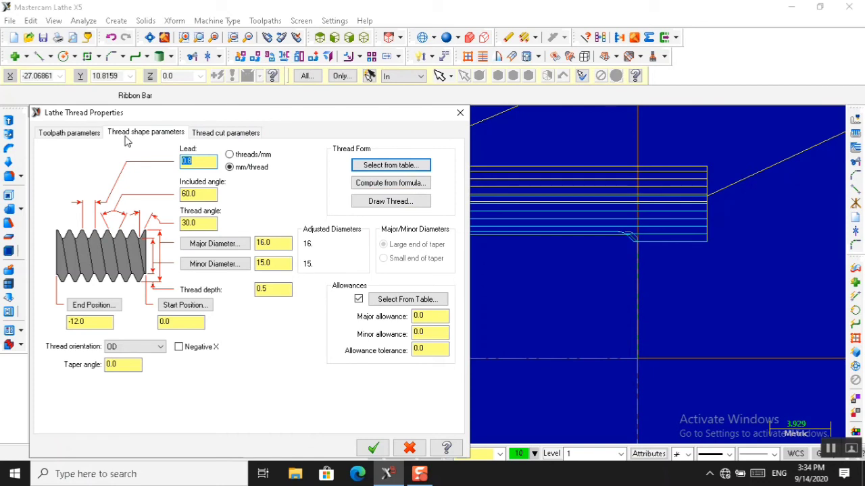
left_click(373, 449)
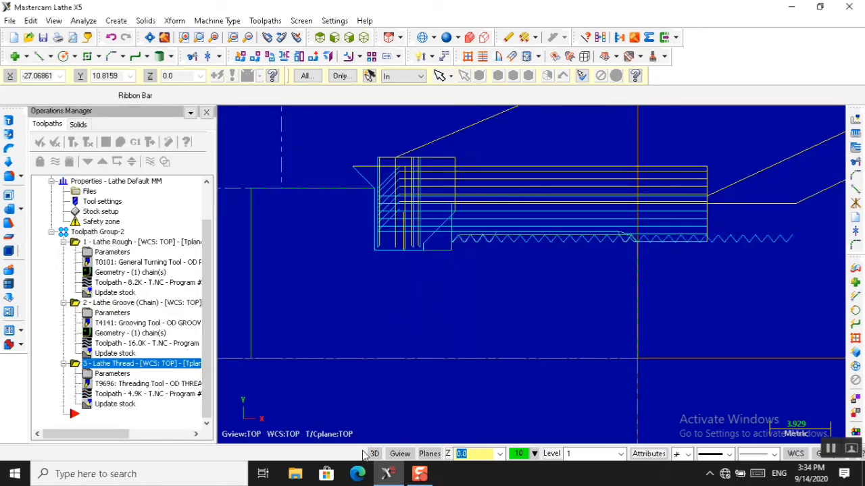
- Run the Verify simulation of the rough, groove and thread operations on the chucked stock
scroll(395, 207, "down", 3)
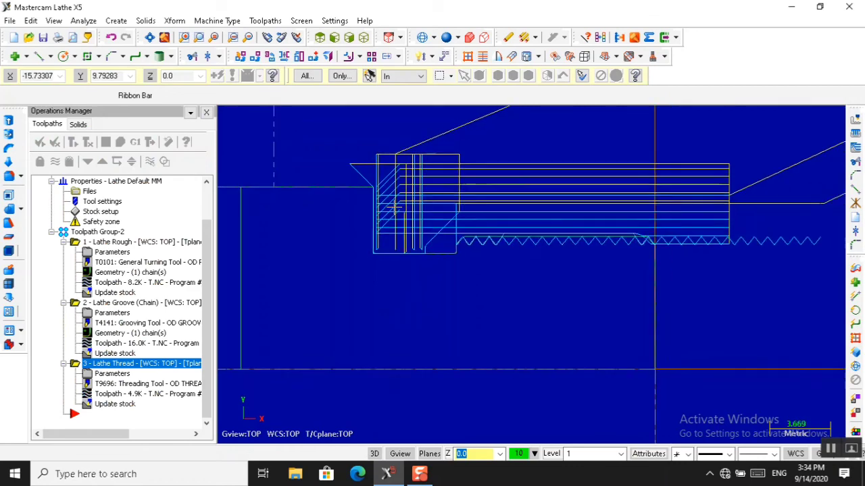
scroll(395, 207, "down", 2)
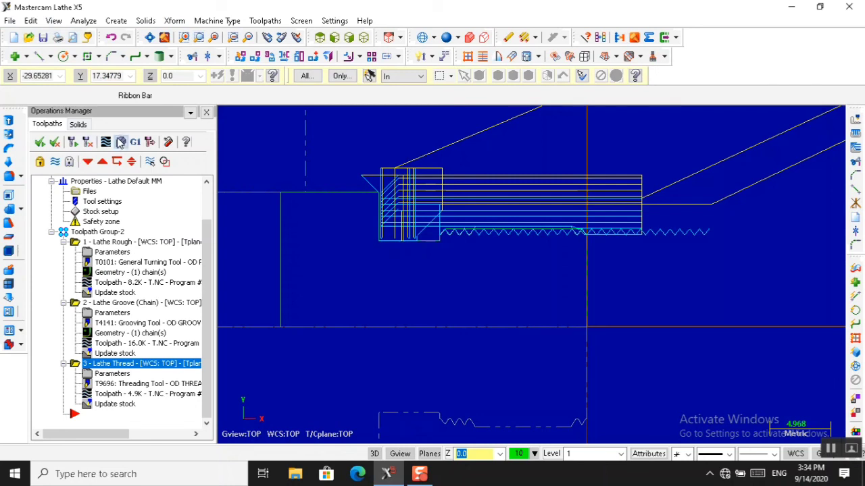
left_click(120, 142)
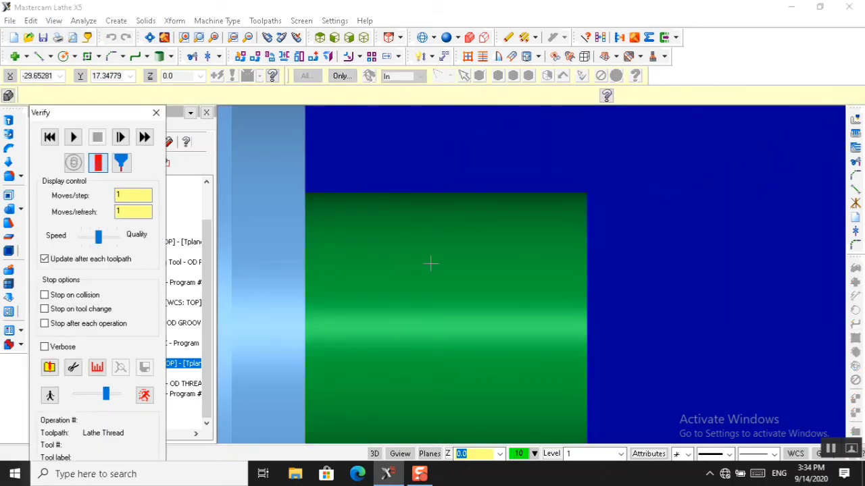
scroll(430, 263, "down", 3)
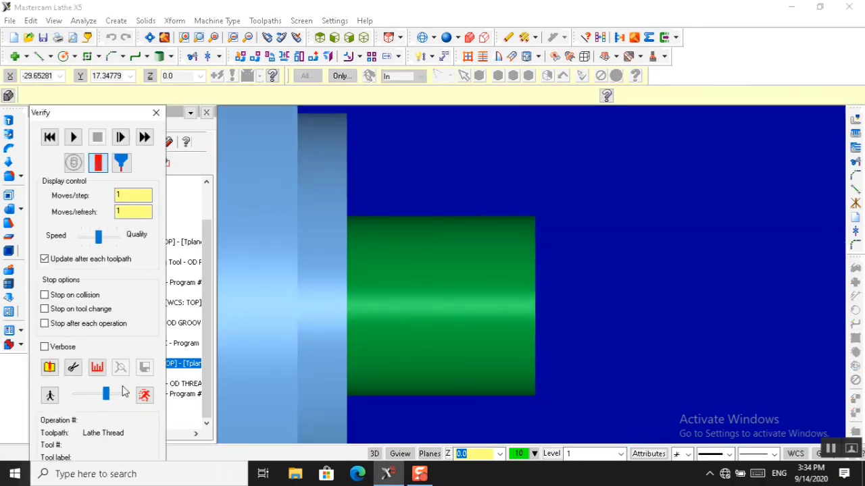
scroll(413, 240, "down", 1)
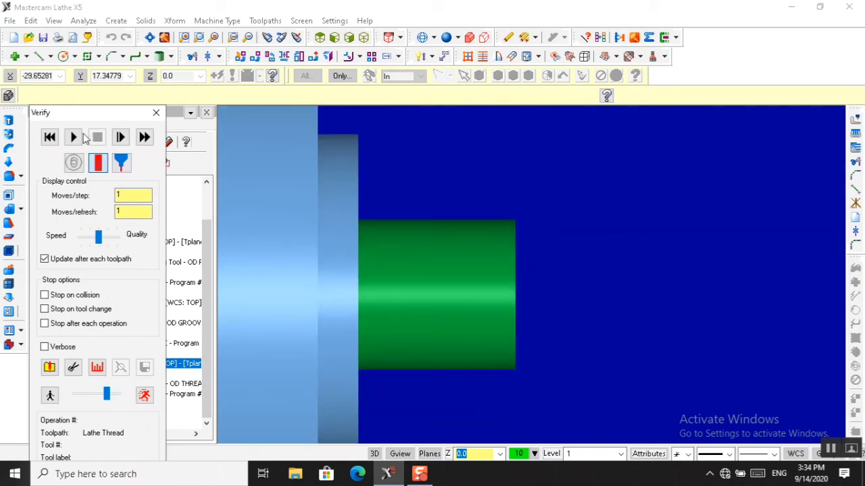
left_click(74, 138)
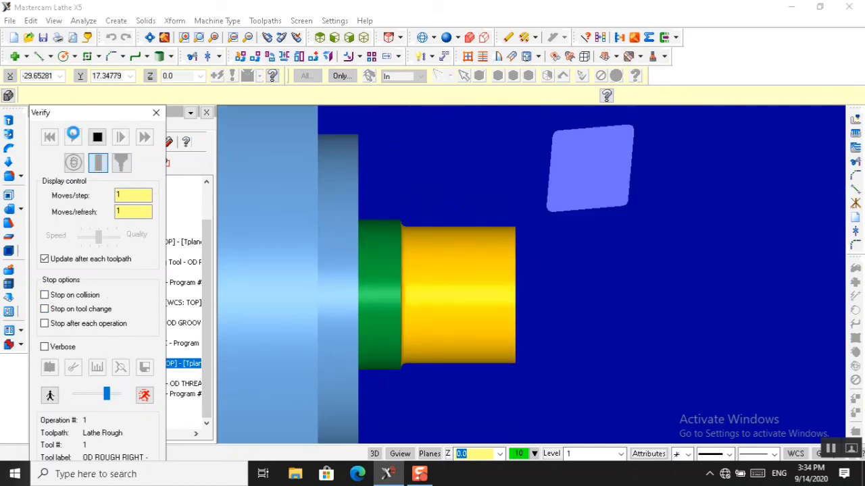